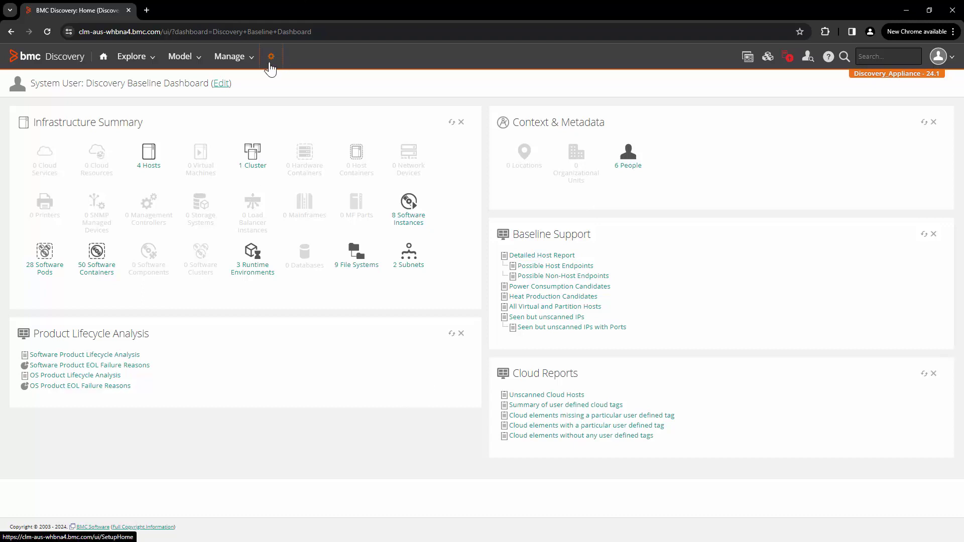
- Open BMC Discovery's Administration page from the top-bar settings gear
{"action": "left_click", "coordinate": [269, 64]}
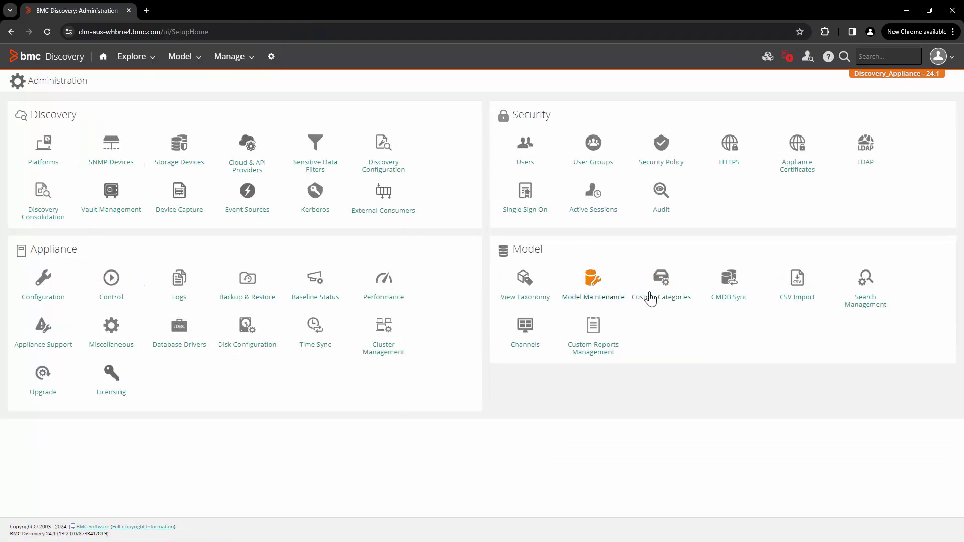
- Open the empty Locations tab under Custom Categories and begin a new location
{"action": "left_click", "coordinate": [653, 298]}
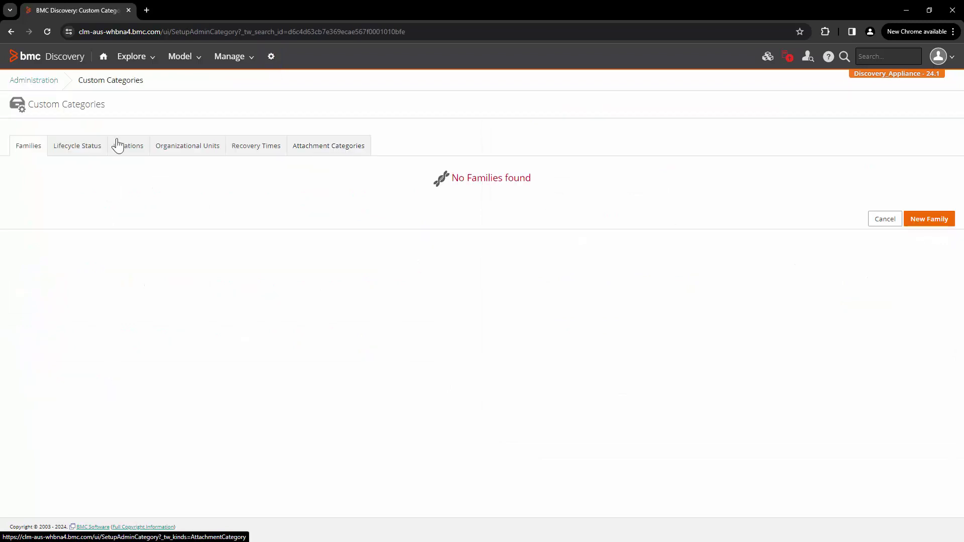
{"action": "left_click", "coordinate": [141, 149]}
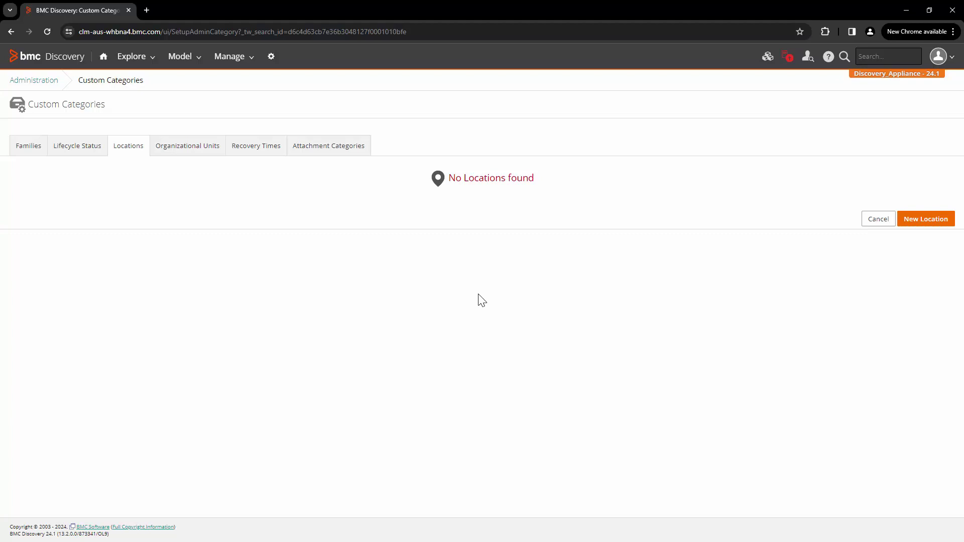
{"action": "left_click", "coordinate": [943, 226]}
- Save location London, abbreviation UK, type Major, description 10.17.160.0/19
{"action": "type", "text": "London"}
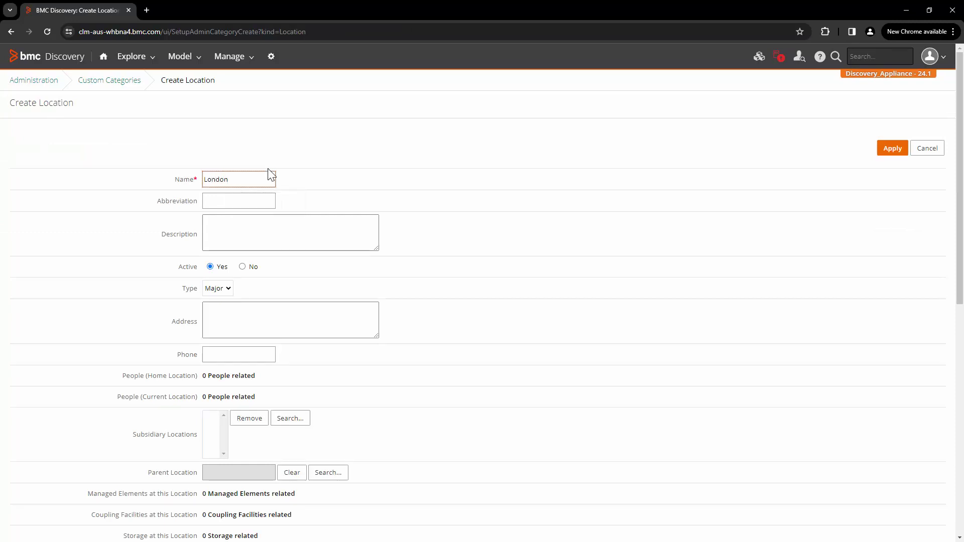
{"action": "left_click", "coordinate": [246, 200]}
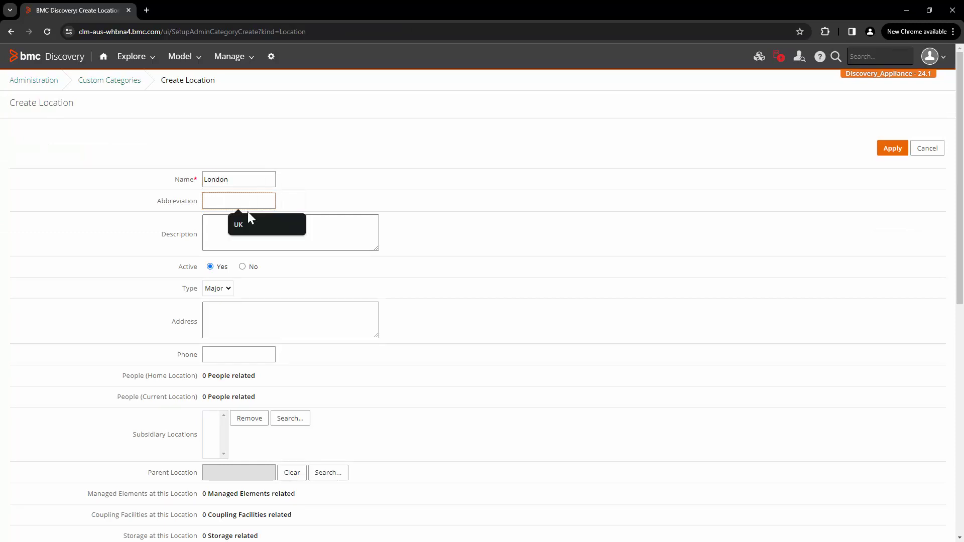
{"action": "left_click", "coordinate": [249, 215]}
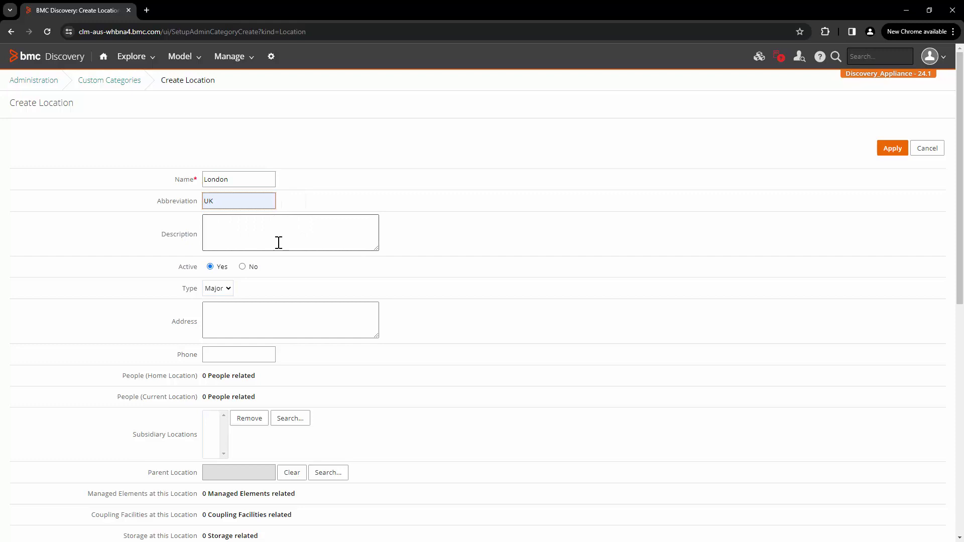
{"action": "left_click", "coordinate": [224, 276]}
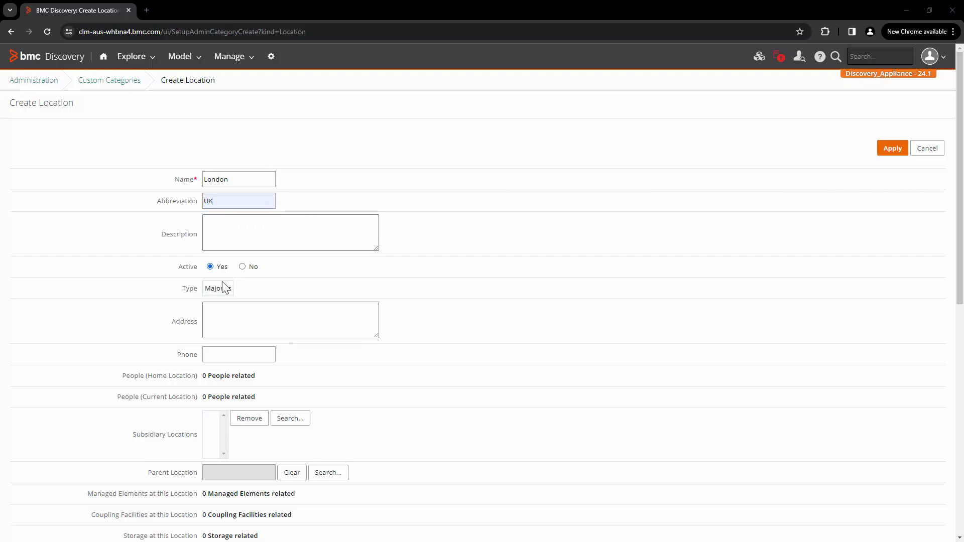
{"action": "left_click", "coordinate": [221, 288]}
{"action": "left_click", "coordinate": [224, 301]}
{"action": "left_click", "coordinate": [256, 241]}
{"action": "type", "text": "10.17.160.0/19"}
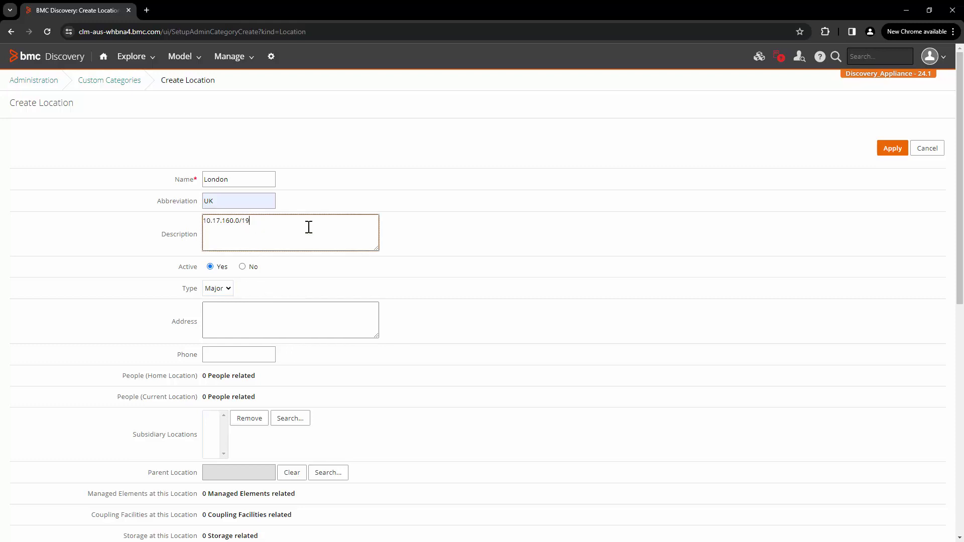
{"action": "scroll", "coordinate": [653, 402], "scroll_direction": "down", "scroll_amount": 1}
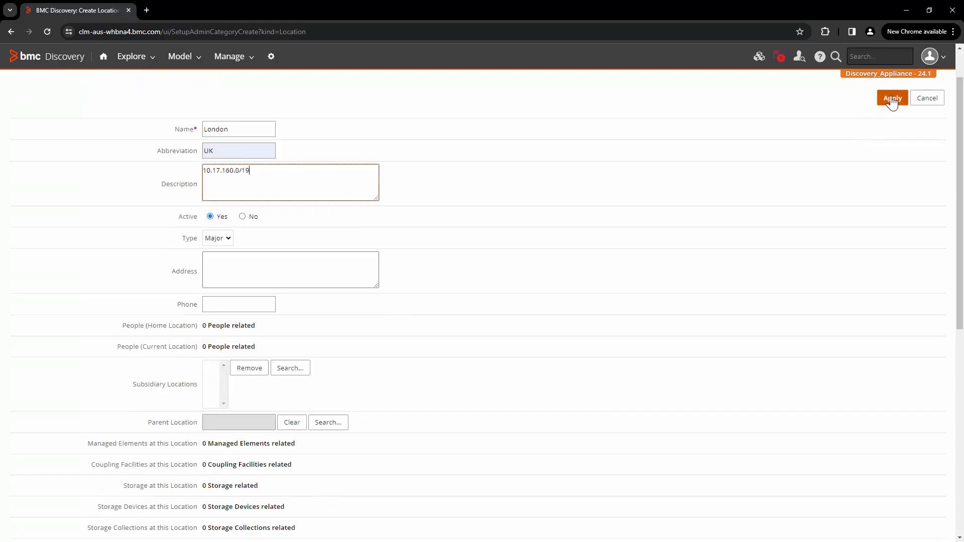
{"action": "left_click", "coordinate": [892, 99]}
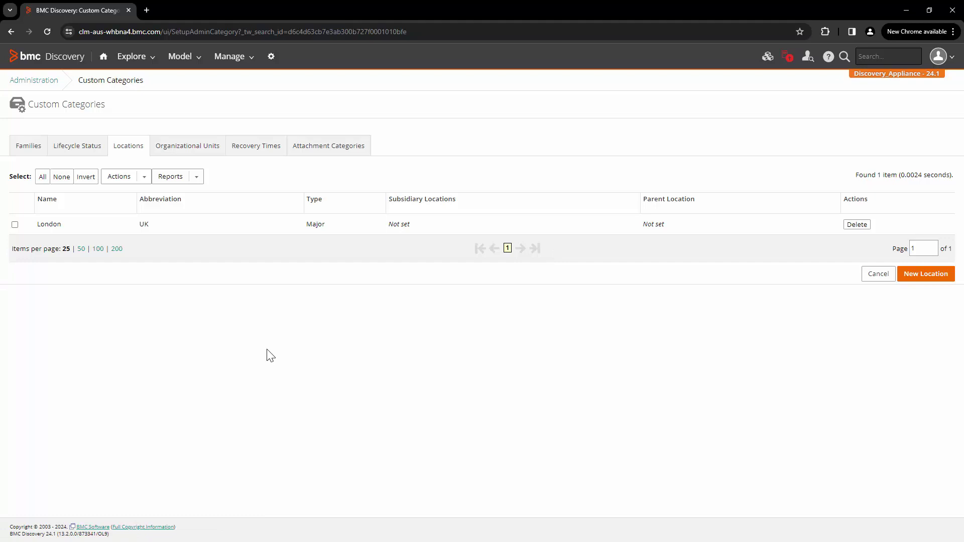
- Open CSV Import under Model and set Node Kind to Location
{"action": "left_click", "coordinate": [272, 61]}
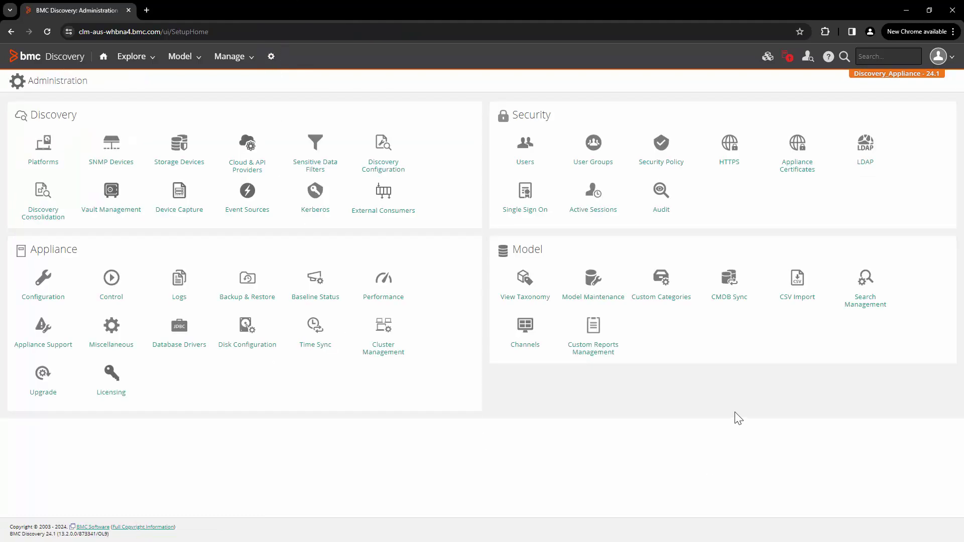
{"action": "left_click", "coordinate": [784, 287]}
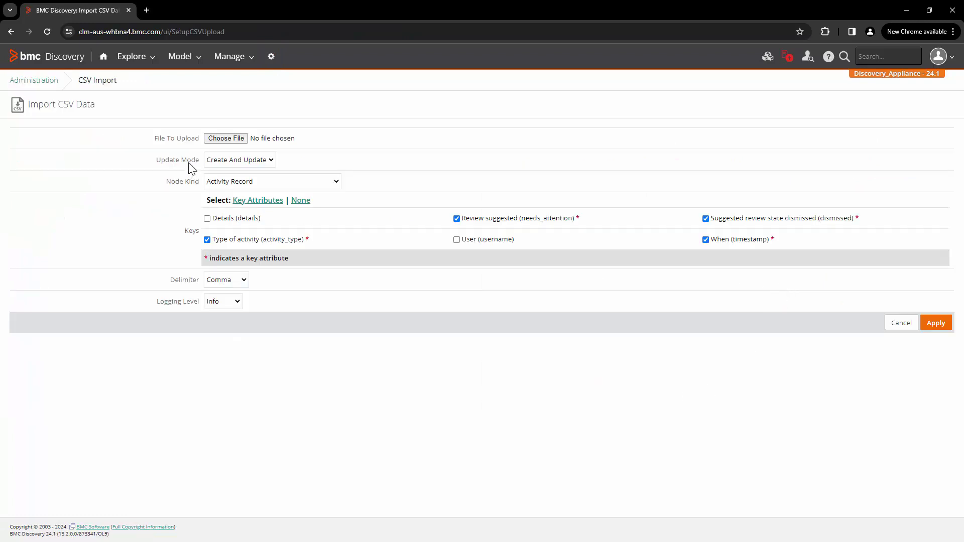
{"action": "left_click", "coordinate": [236, 182]}
{"action": "left_click", "coordinate": [247, 376]}
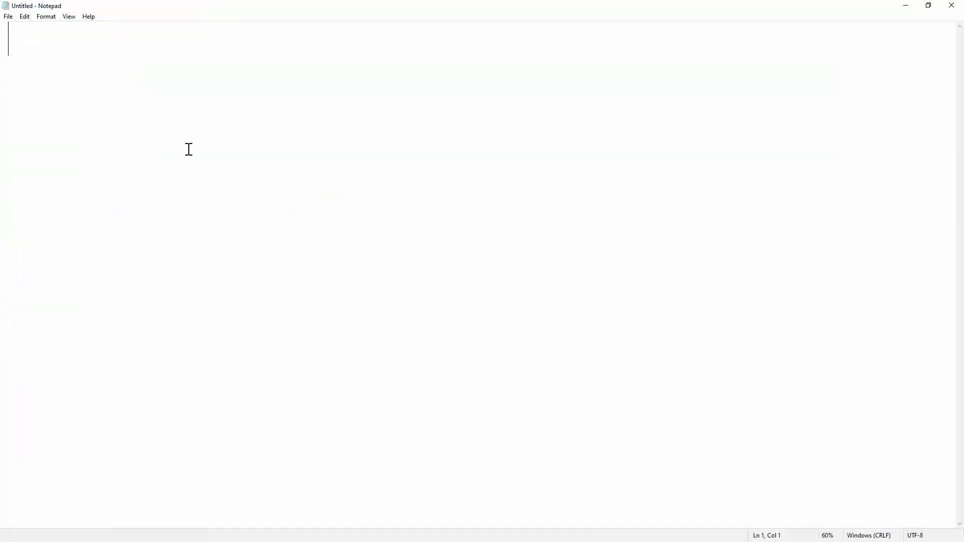
- Enter the CSV header line and the data row Paris,FR,10.134.0.0/24,True
{"action": "type", "text": "name,abbreviation,description,active"}
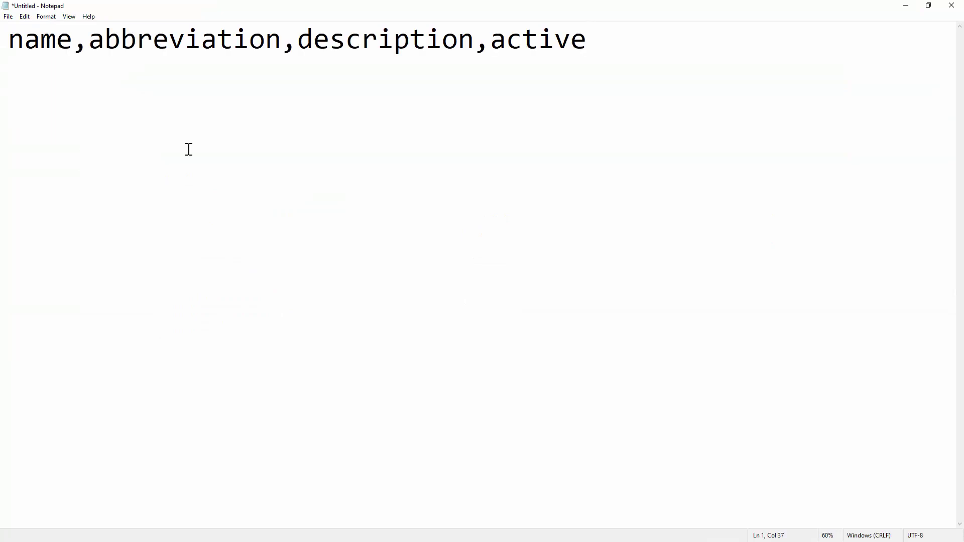
{"action": "key", "text": "Return"}
{"action": "left_click", "coordinate": [596, 50]}
{"action": "key", "text": "Down"}
{"action": "type", "text": "Paris,"}
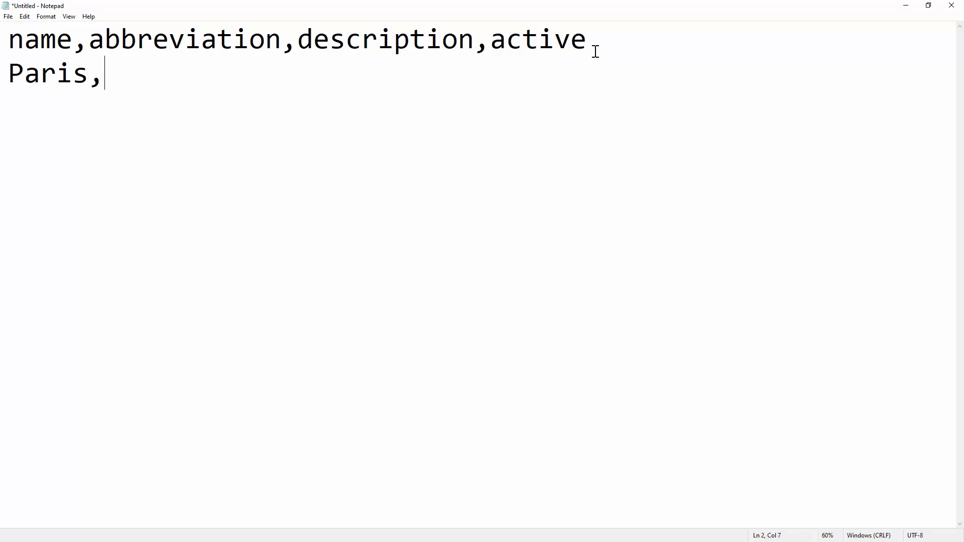
{"action": "type", "text": "FR,"}
{"action": "left_click", "coordinate": [215, 85]}
{"action": "type", "text": "10.134.0.0/24"}
{"action": "type", "text": ","}
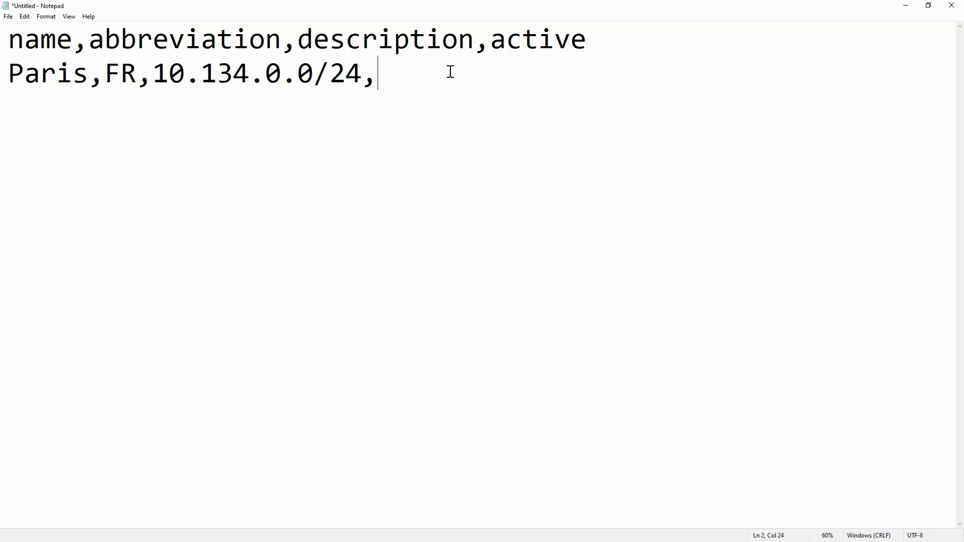
{"action": "type", "text": "True"}
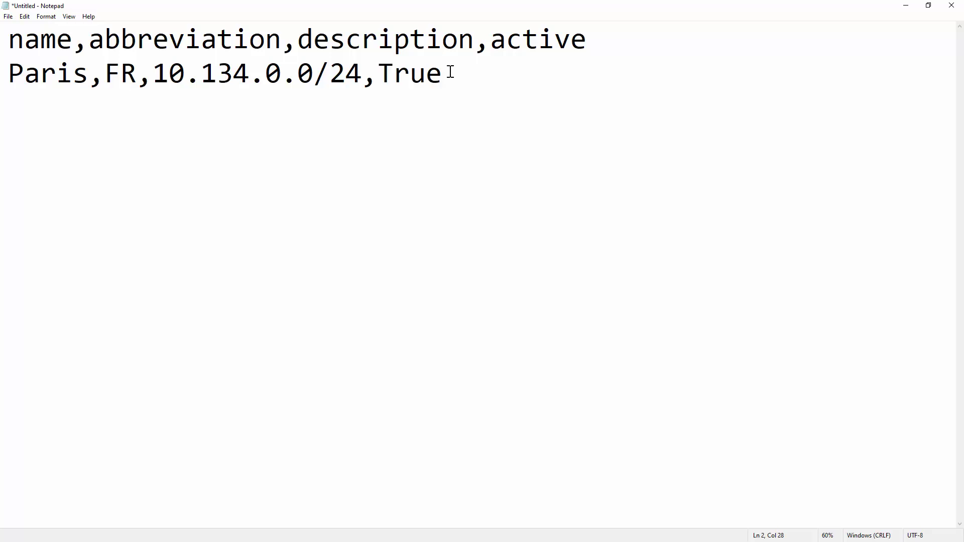
- Save the Notepad file as location.csv in Downloads
{"action": "left_click", "coordinate": [9, 16]}
{"action": "left_click", "coordinate": [22, 62]}
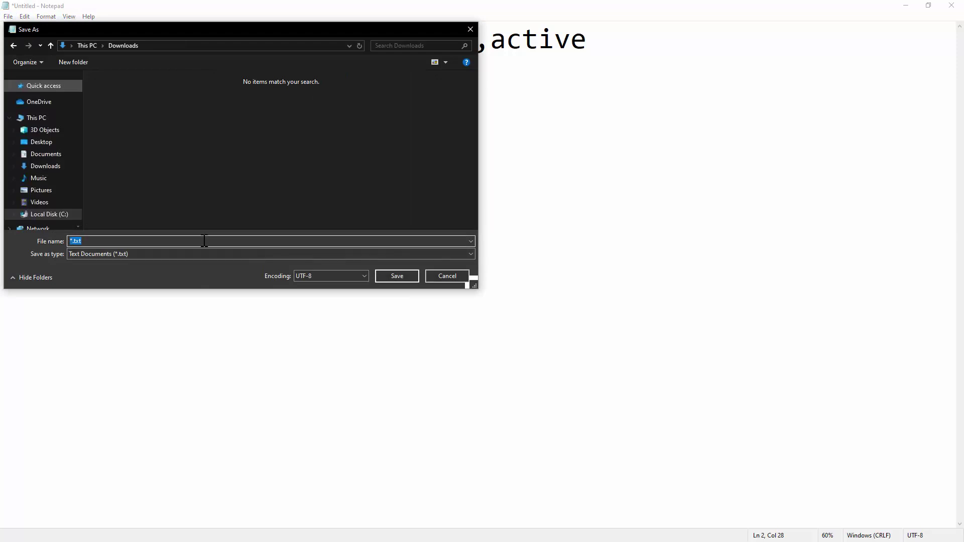
{"action": "type", "text": "location.csv"}
{"action": "key", "text": "Return"}
- Import location.csv as Location data, confirm 1 node created, and return to Administration
{"action": "left_click", "coordinate": [906, 6]}
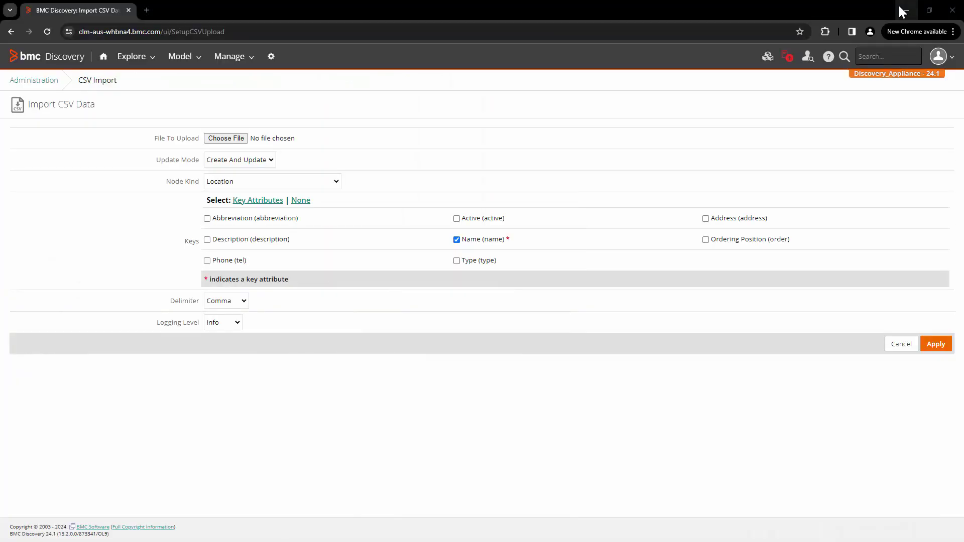
{"action": "left_click", "coordinate": [224, 138]}
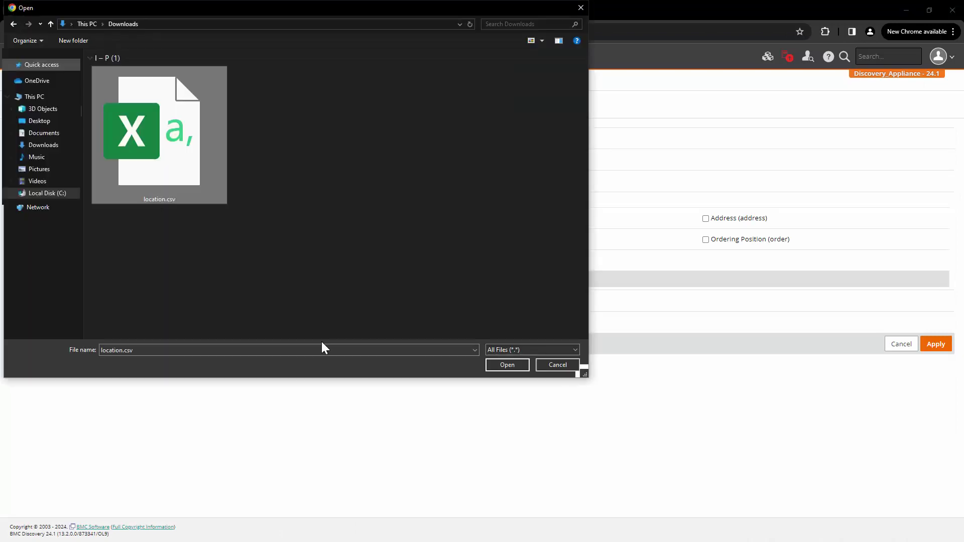
{"action": "left_click", "coordinate": [520, 365]}
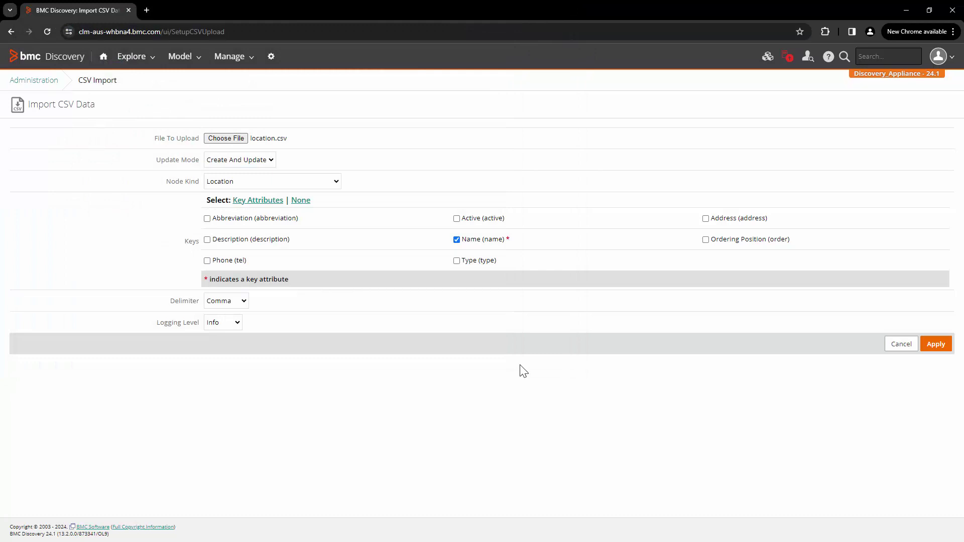
{"action": "left_click", "coordinate": [931, 345]}
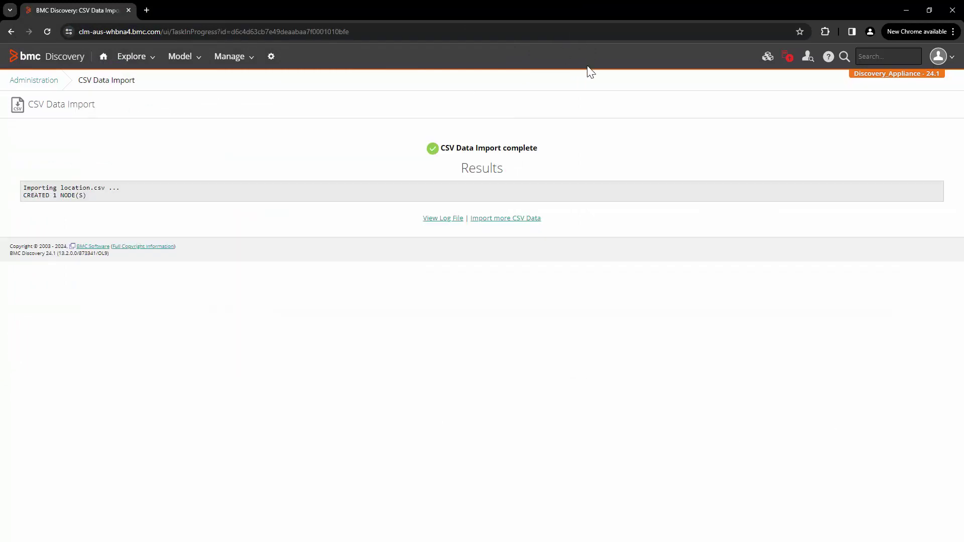
{"action": "left_click_drag", "start_coordinate": [553, 151], "coordinate": [442, 151]}
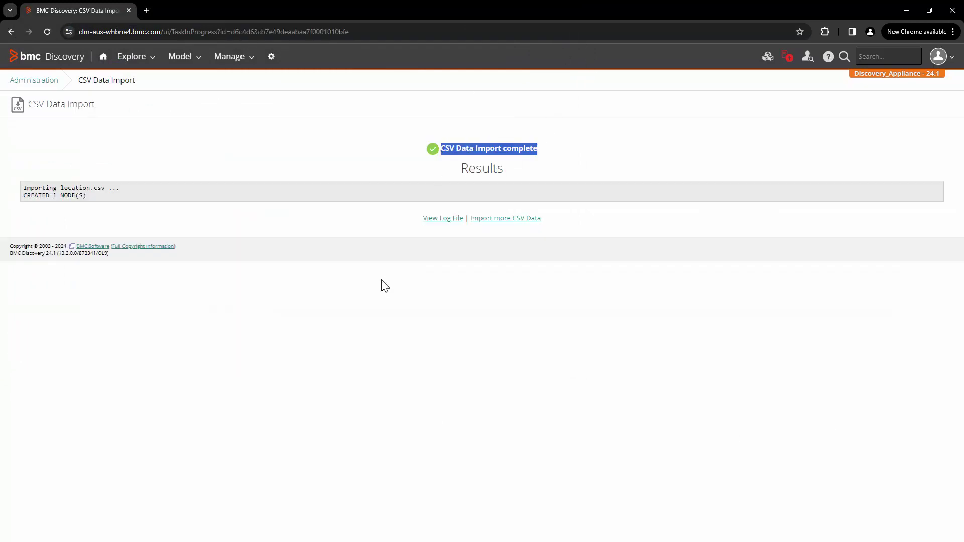
{"action": "left_click", "coordinate": [48, 86]}
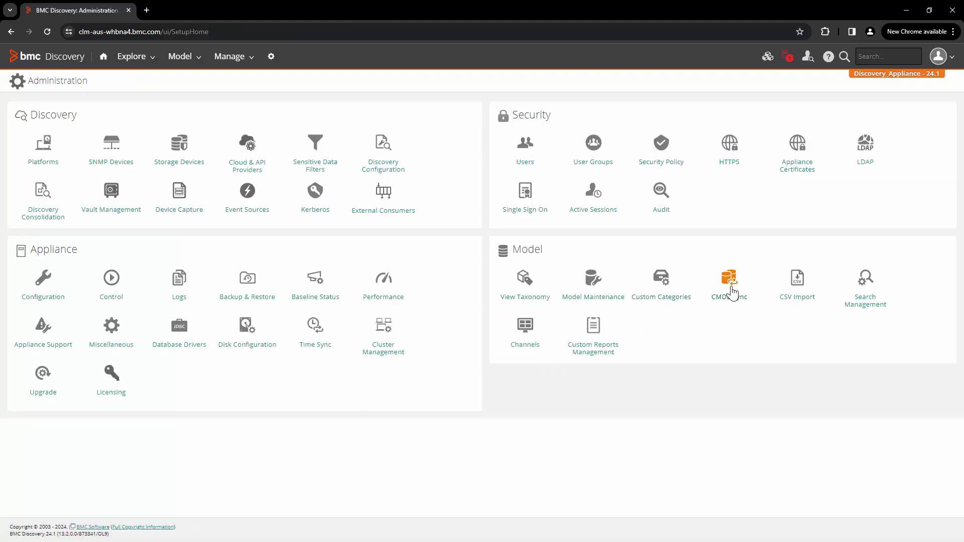
- Confirm the Locations list shows London and Paris, then go to Manage > Knowledge
{"action": "left_click", "coordinate": [678, 297]}
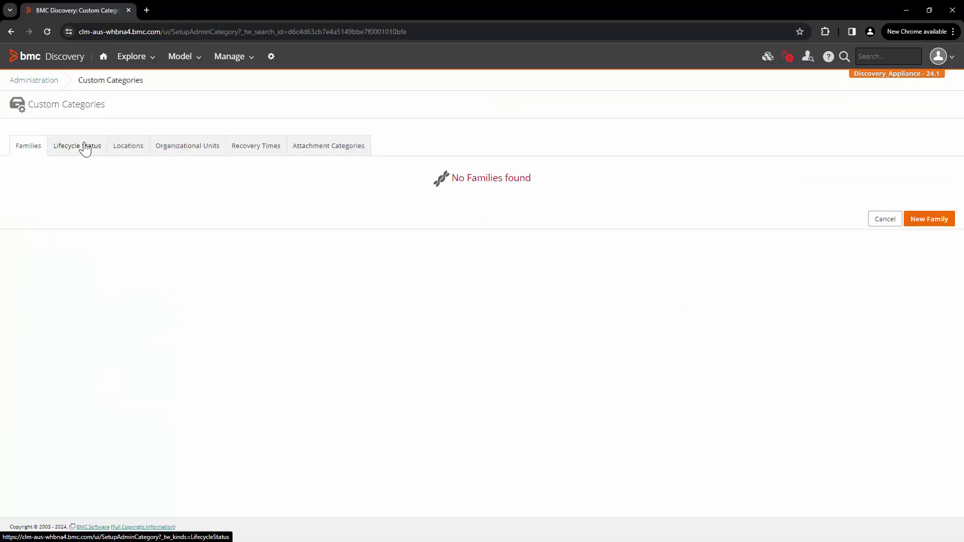
{"action": "left_click", "coordinate": [130, 149]}
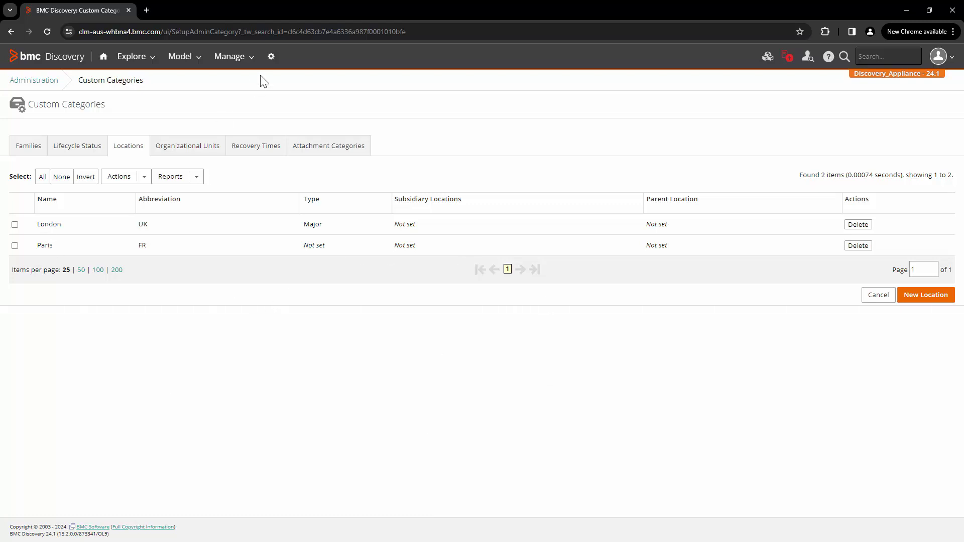
{"action": "left_click", "coordinate": [230, 60]}
{"action": "left_click", "coordinate": [224, 179]}
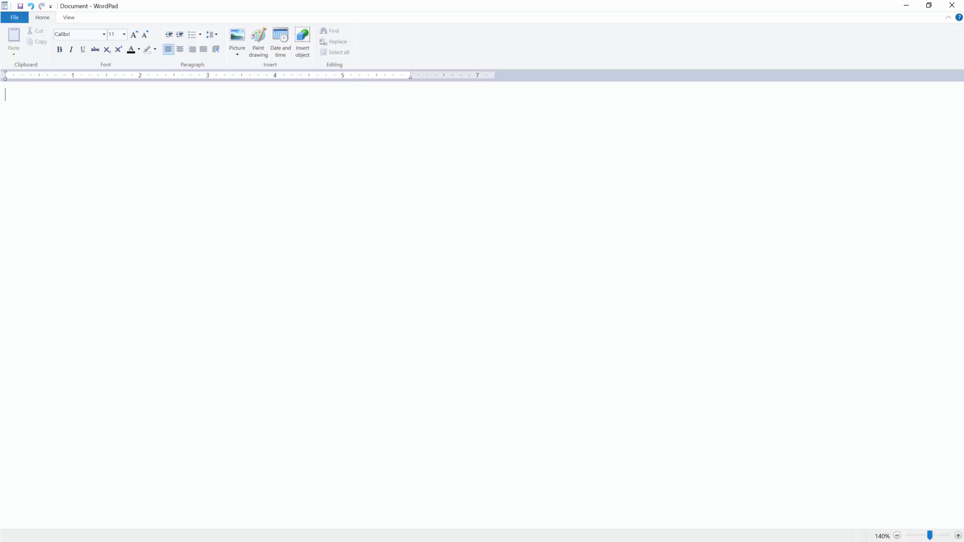
- Paste the TPL header, overview, host created/confirmed triggers and body subnet/location variables
{"action": "type", "text": "tpl 1.5 module HostLocationTemplate;   pattern HostToLocation 1.0   \"\"\"   This is a template pattern for linking Hosts to Locations based on hostname.   \"\"\""}
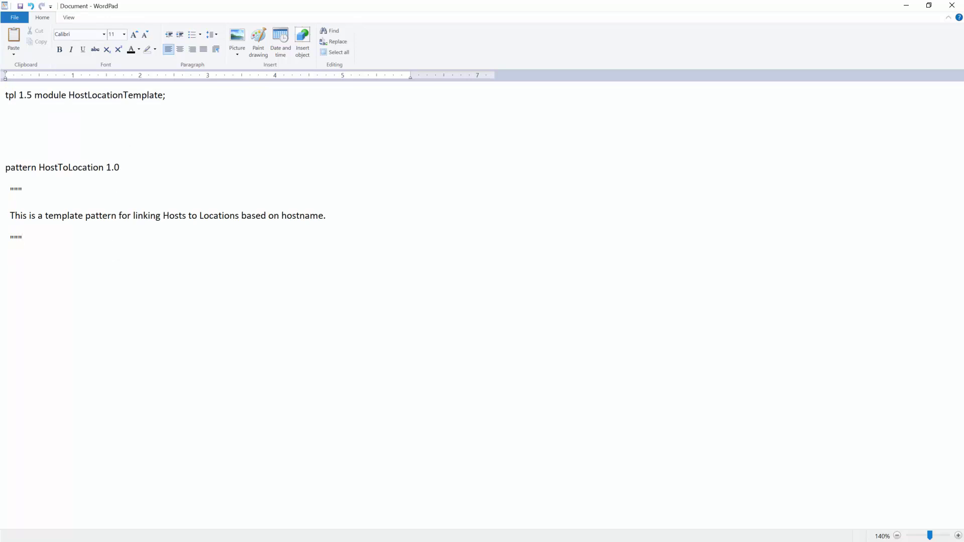
{"action": "left_click", "coordinate": [154, 269]}
{"action": "type", "text": "// Required overview section. Some tags must be defined. overview   tags location; end overview;"}
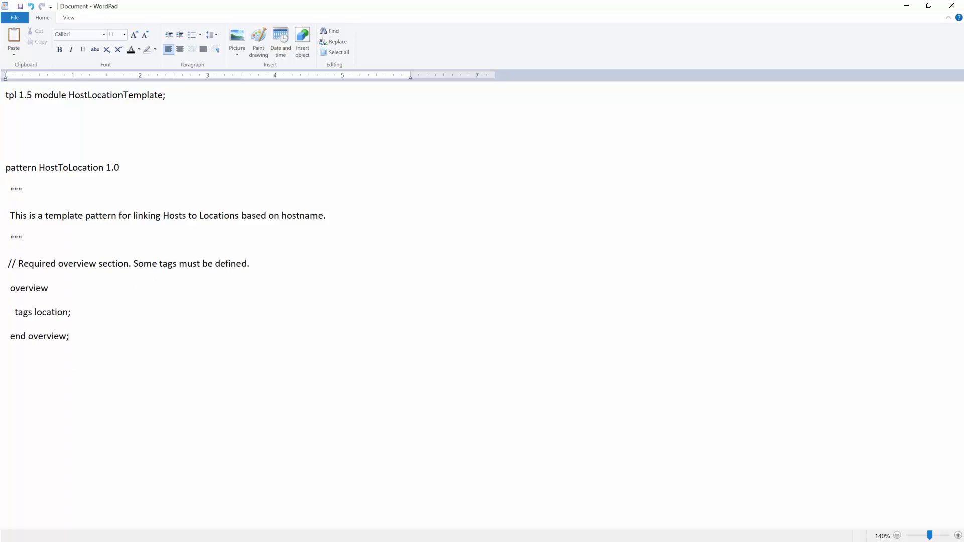
{"action": "type", "text": "// We trigger whenever a Host is created for the first time, or confirmed on  // a subsequent discovery run.   triggers   on host := Host created, confirmed;  end triggers;"}
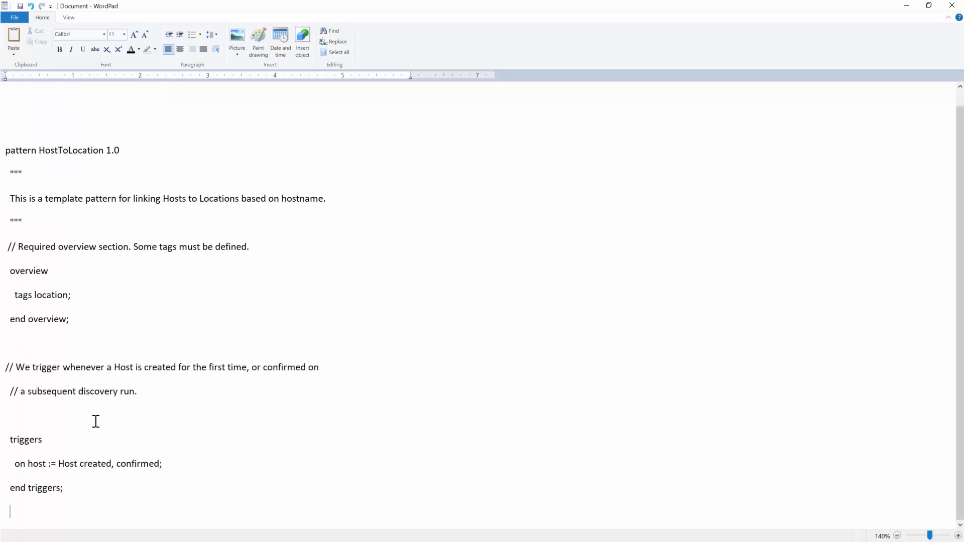
{"action": "double_click", "coordinate": [91, 464]}
{"action": "double_click", "coordinate": [143, 463]}
{"action": "left_click", "coordinate": [79, 510]}
{"action": "type", "text": "body  \t\tsubnet := ''; \tlocation := '';"}
- Add the subnet search and location lookup code, removing the log and stop lines
{"action": "key", "text": "Return"}
{"action": "key", "text": "Return"}
{"action": "key", "text": "Return"}
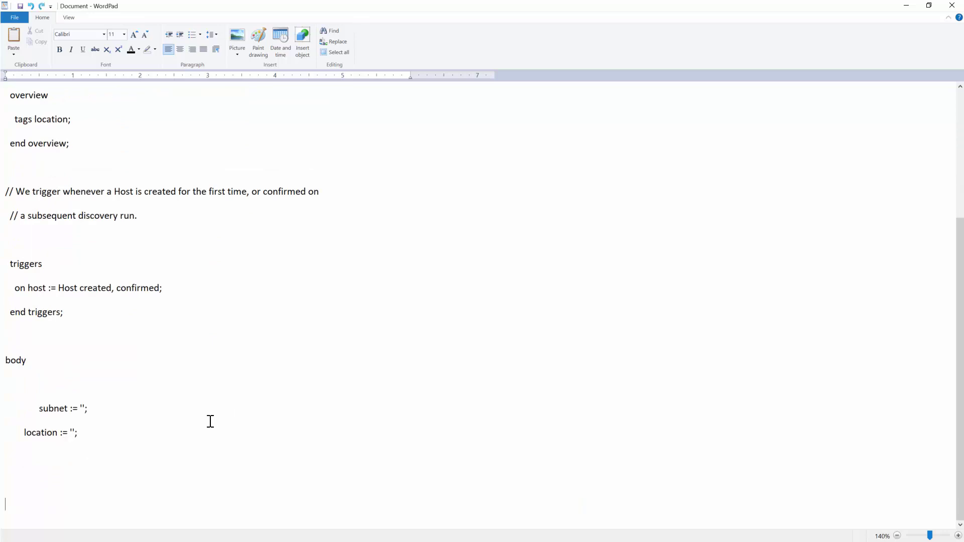
{"action": "type", "text": "subnets := search(in host traverse DeviceWithAddress:DeviceAddress::IPAddress traverse\tDeviceOnSubnet:DeviceSubnet:Subnet:Subnet);"}
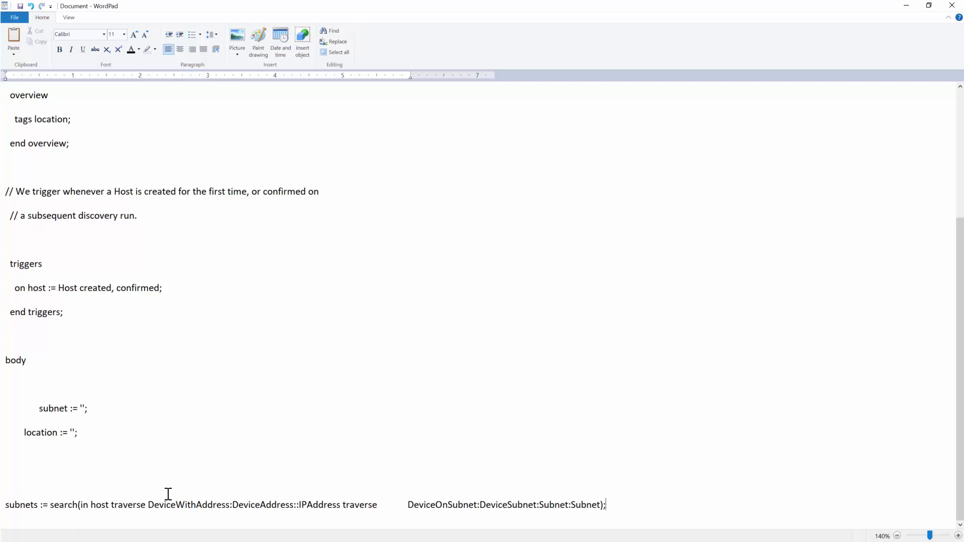
{"action": "key", "text": "Return"}
{"action": "key", "text": "Return"}
{"action": "key", "text": "Return"}
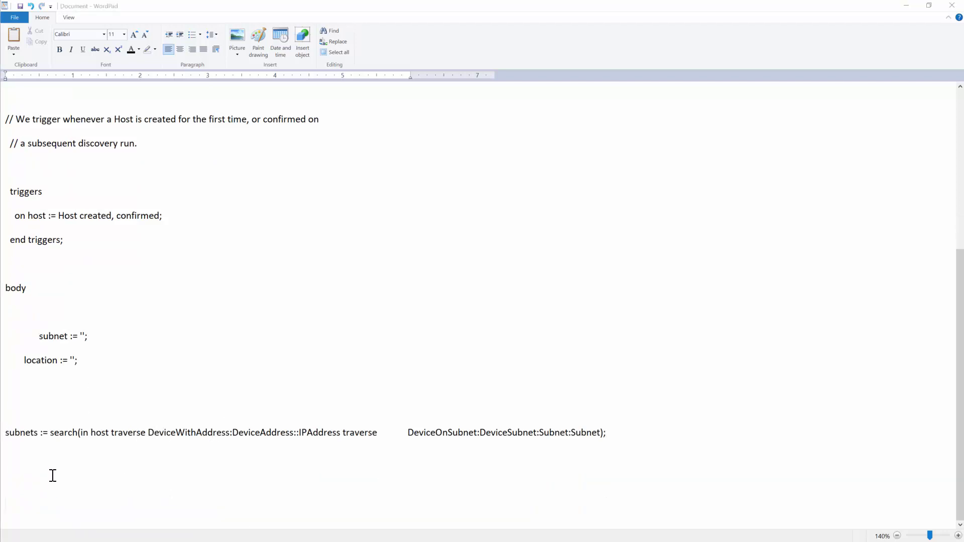
{"action": "key", "text": "alt+Tab"}
{"action": "type", "text": "if not subnets then \tlog.info('No Subnet Found'); \tstop;  \telse  \tfor eachSubnet in subnets do \tsubnet := eachSubnet.ip_address_range;  \tlocations := search (Location where description has substring \"%subnet%\");  \tif locations then \tlocation := locations[0];"}
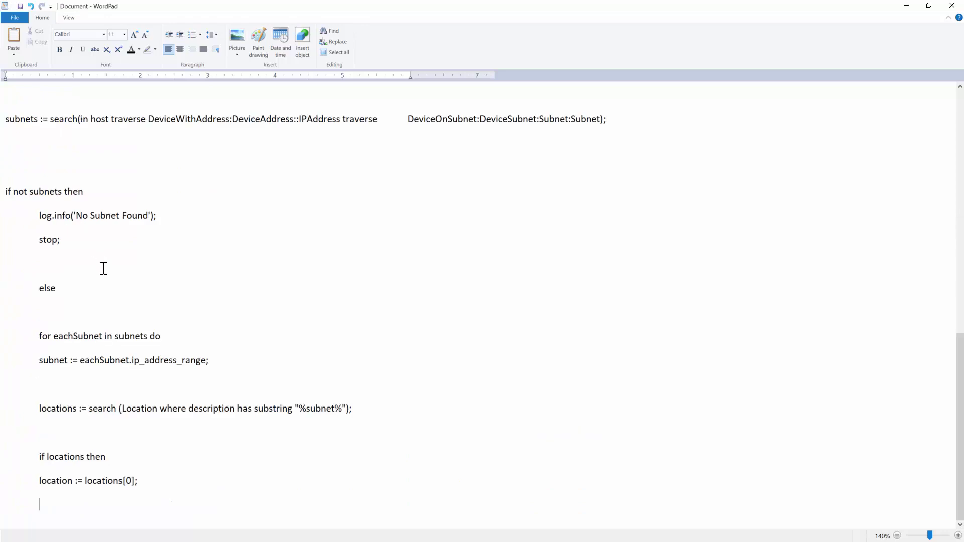
{"action": "left_click_drag", "start_coordinate": [38, 216], "coordinate": [98, 246]}
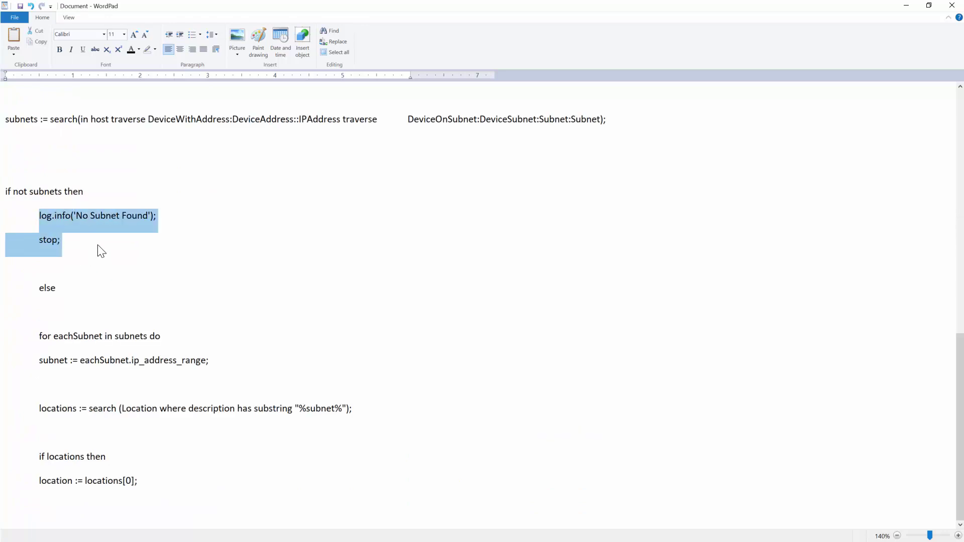
{"action": "left_click", "coordinate": [249, 345]}
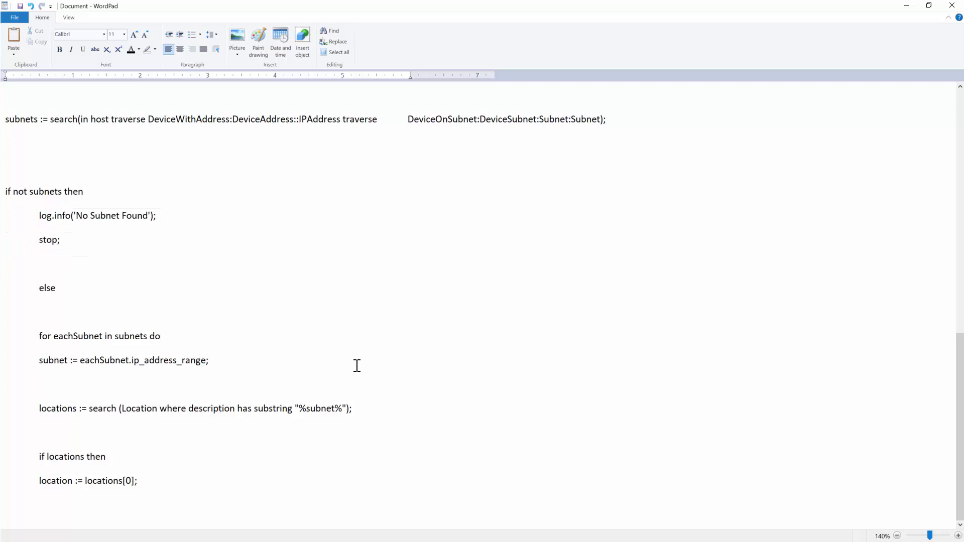
- Check the ElementInLocation relationship lines and close the pattern with 'end pattern;'
{"action": "scroll", "coordinate": [357, 366], "scroll_direction": "up", "scroll_amount": 1}
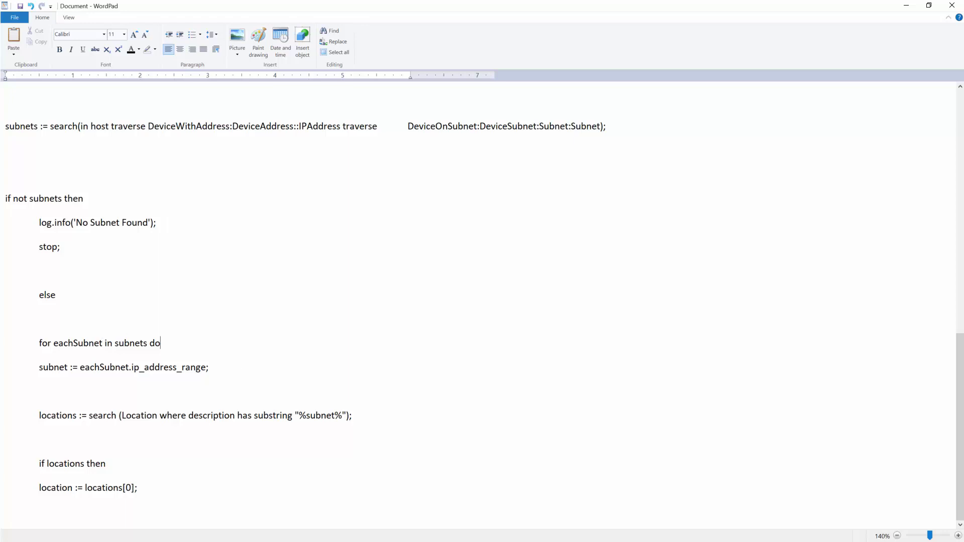
{"action": "key", "text": "ctrl+End"}
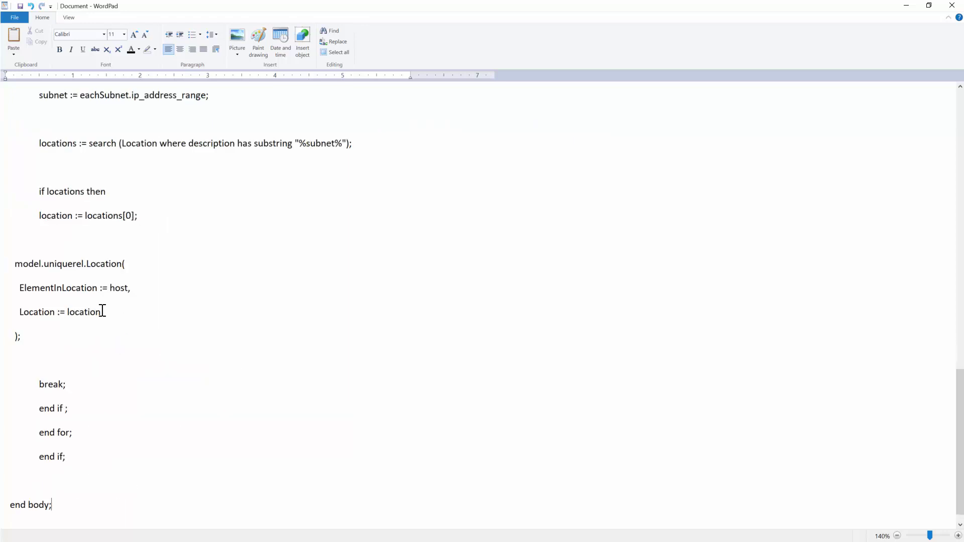
{"action": "double_click", "coordinate": [112, 270]}
{"action": "double_click", "coordinate": [118, 287]}
{"action": "scroll", "coordinate": [86, 479], "scroll_direction": "down", "scroll_amount": 1}
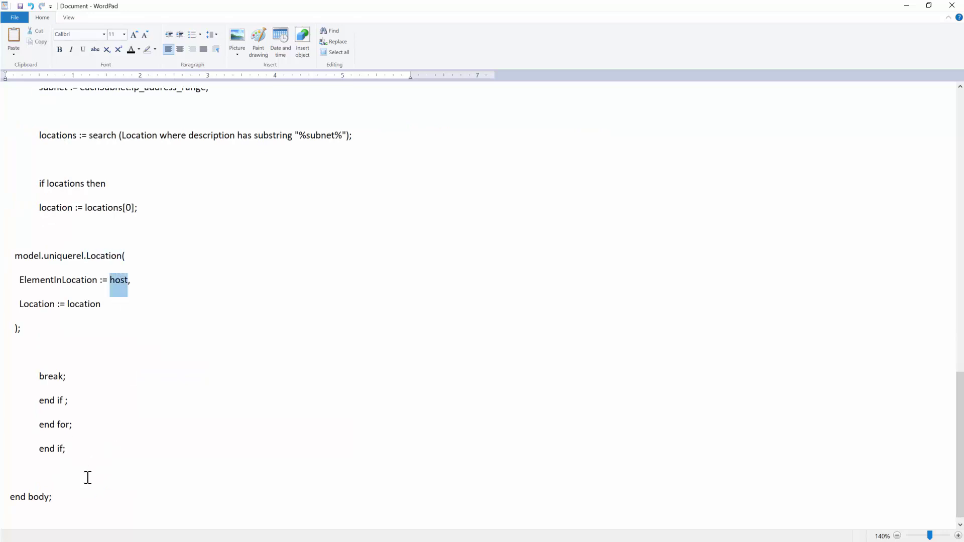
{"action": "left_click", "coordinate": [83, 491]}
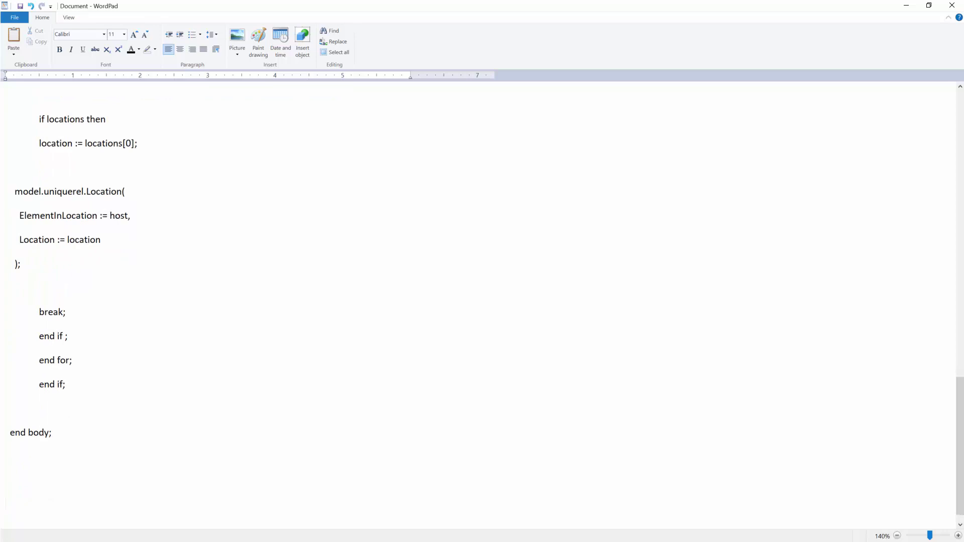
{"action": "type", "text": "end pattern;"}
{"action": "key", "text": "alt+Tab"}
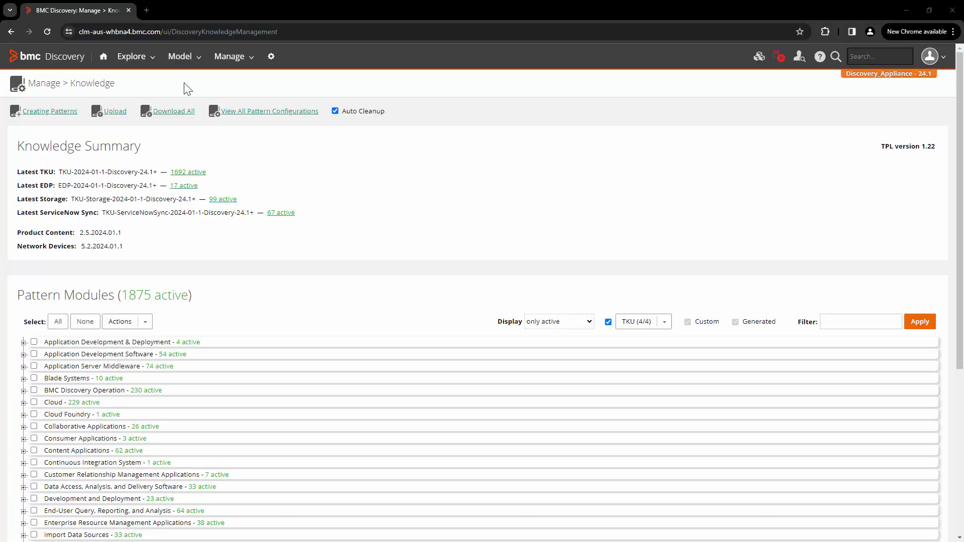
- Upload the HostLocationTemplateSubnet .tpl file and confirm 1 custom module is active
{"action": "left_click", "coordinate": [118, 114]}
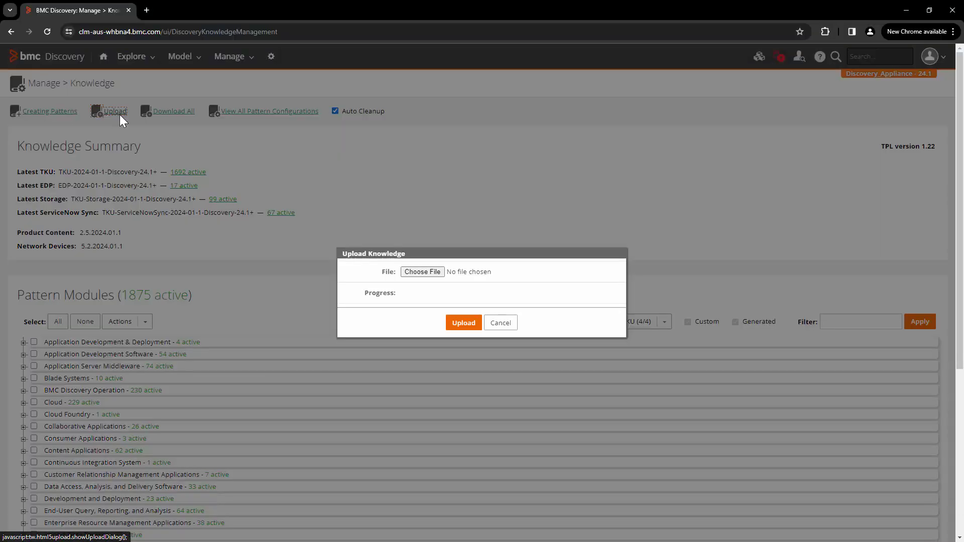
{"action": "left_click", "coordinate": [422, 271]}
{"action": "left_click", "coordinate": [507, 366]}
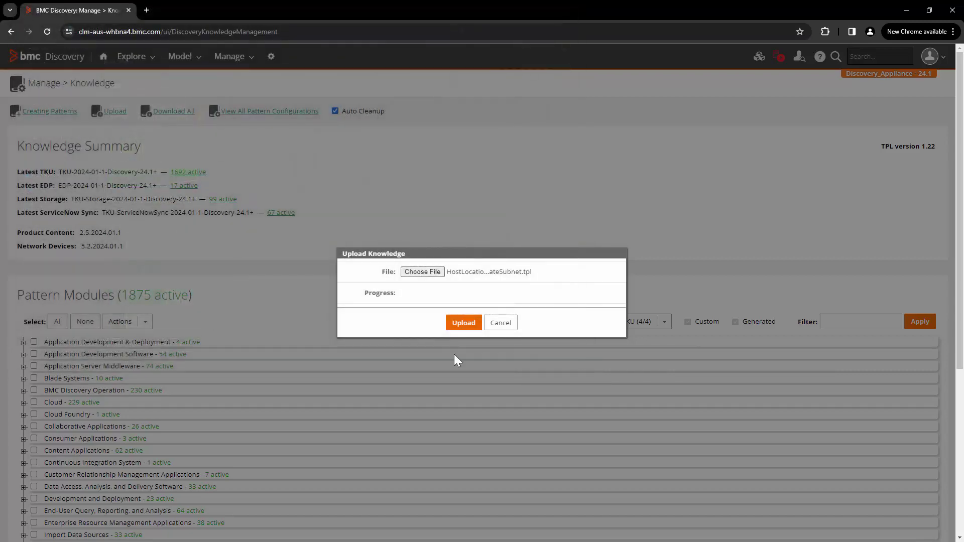
{"action": "left_click", "coordinate": [464, 324]}
{"action": "left_click_drag", "start_coordinate": [31, 171], "coordinate": [252, 211]}
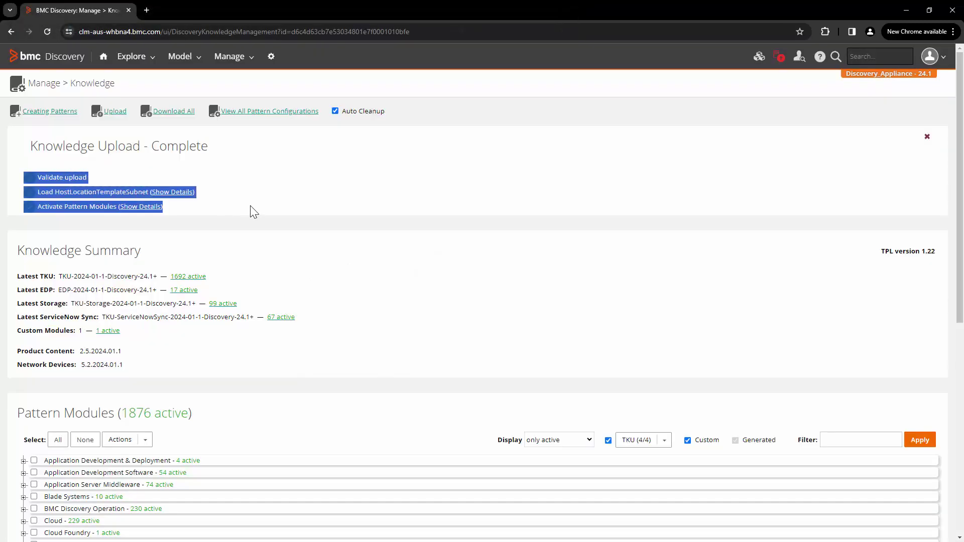
{"action": "left_click", "coordinate": [377, 206]}
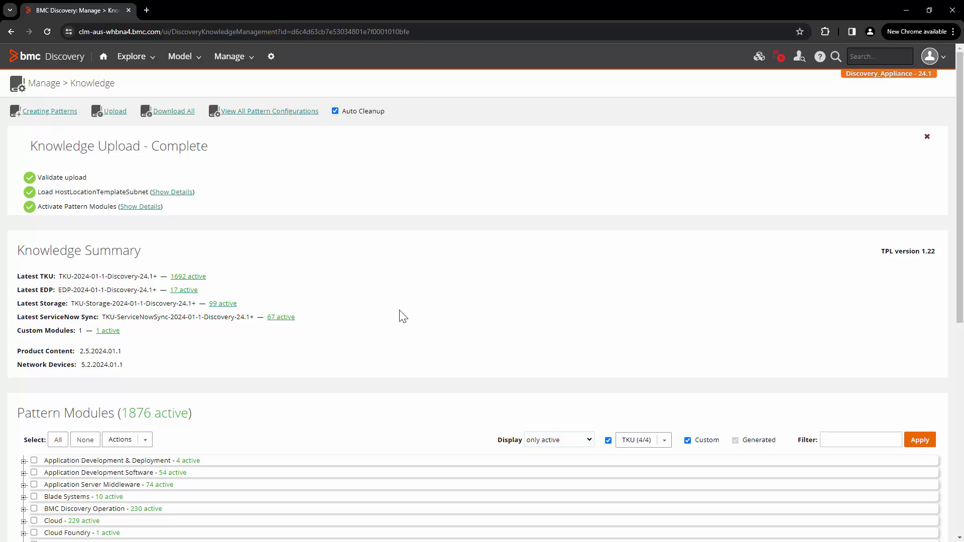
{"action": "left_click", "coordinate": [235, 59]}
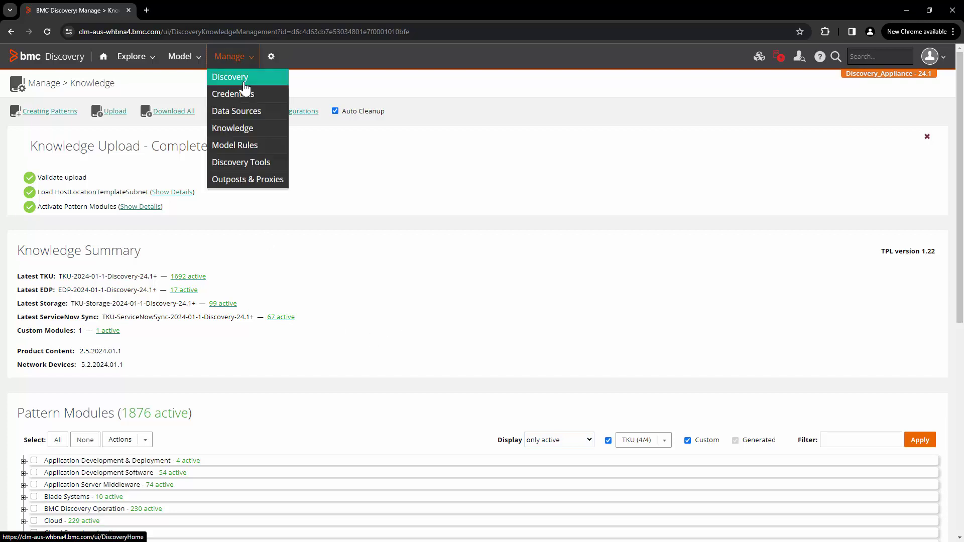
- Submit snapshot run 'DEV Ops 3' scanning 10.17.177.235 from This appliance only
{"action": "left_click", "coordinate": [245, 82]}
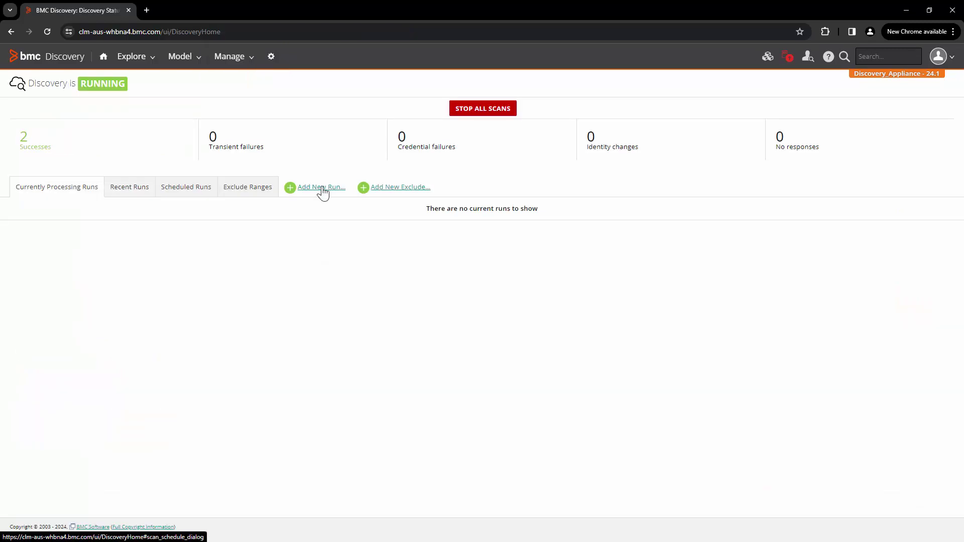
{"action": "left_click", "coordinate": [322, 188]}
{"action": "left_click", "coordinate": [334, 164]}
{"action": "type", "text": "DEV Ops 3"}
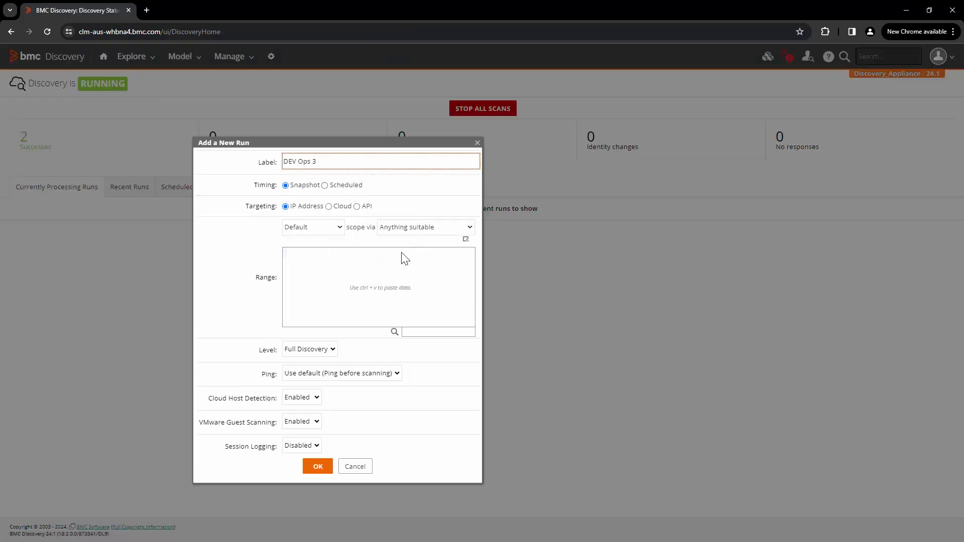
{"action": "left_click", "coordinate": [420, 230]}
{"action": "left_click", "coordinate": [422, 267]}
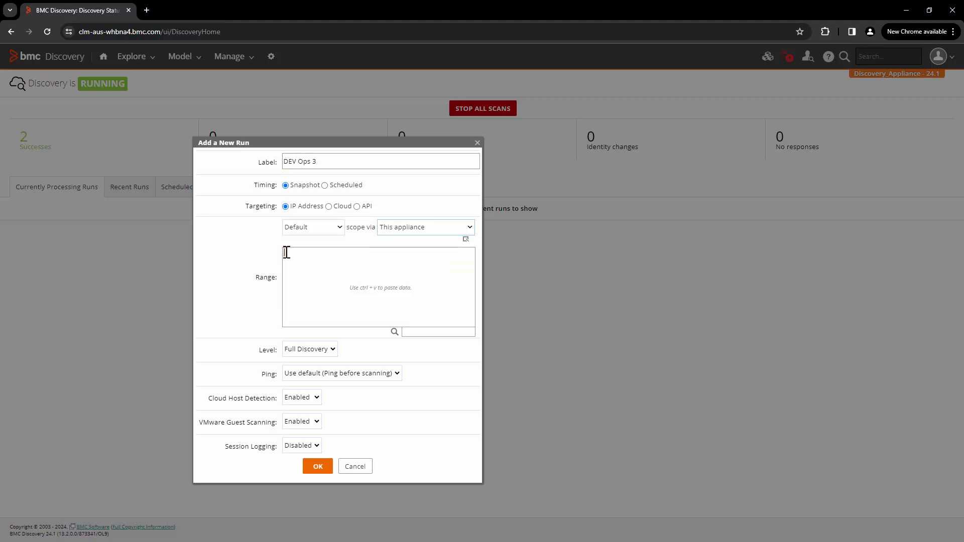
{"action": "left_click", "coordinate": [286, 252]}
{"action": "key", "text": "ctrl+v"}
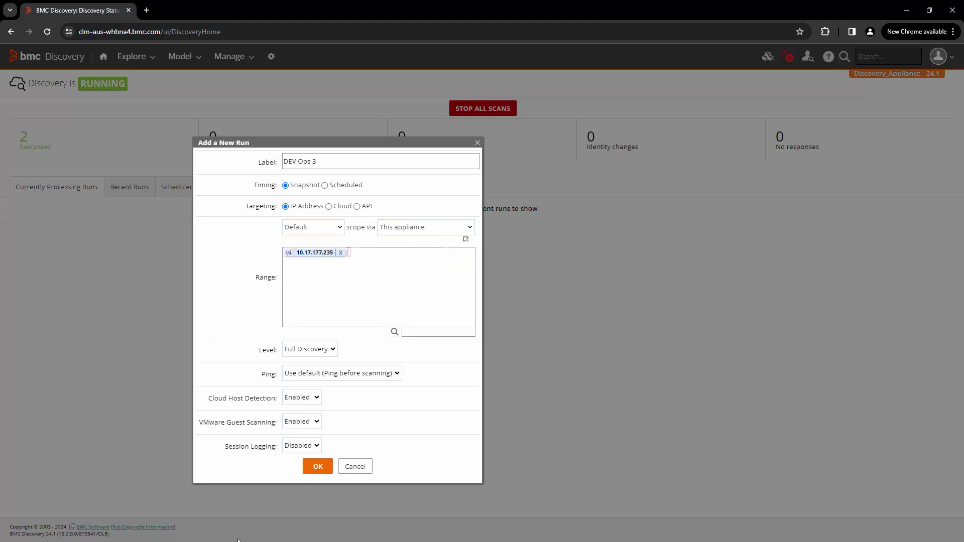
{"action": "left_click", "coordinate": [324, 468]}
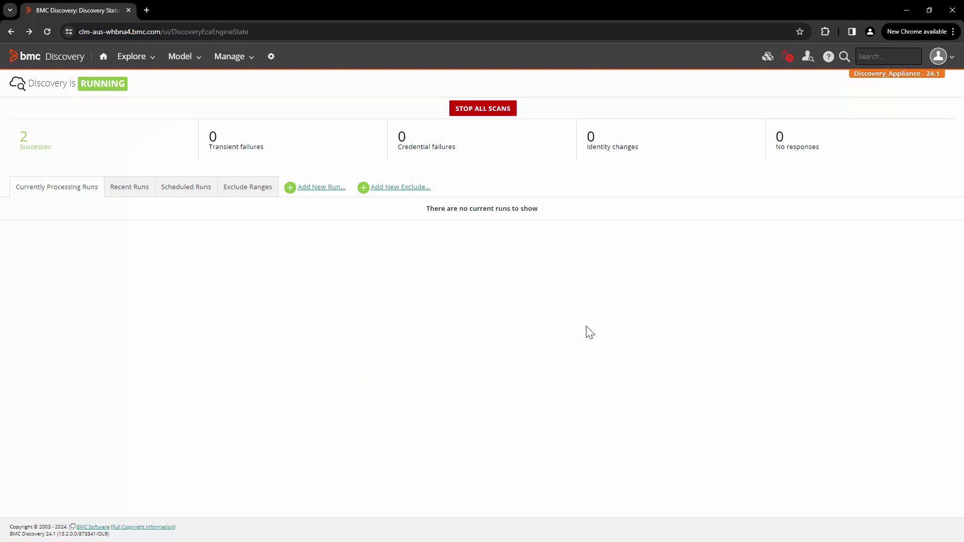
- Open host clm-aus-whbnav from the DEV Ops 3 run in Recent Runs
{"action": "left_click", "coordinate": [130, 187]}
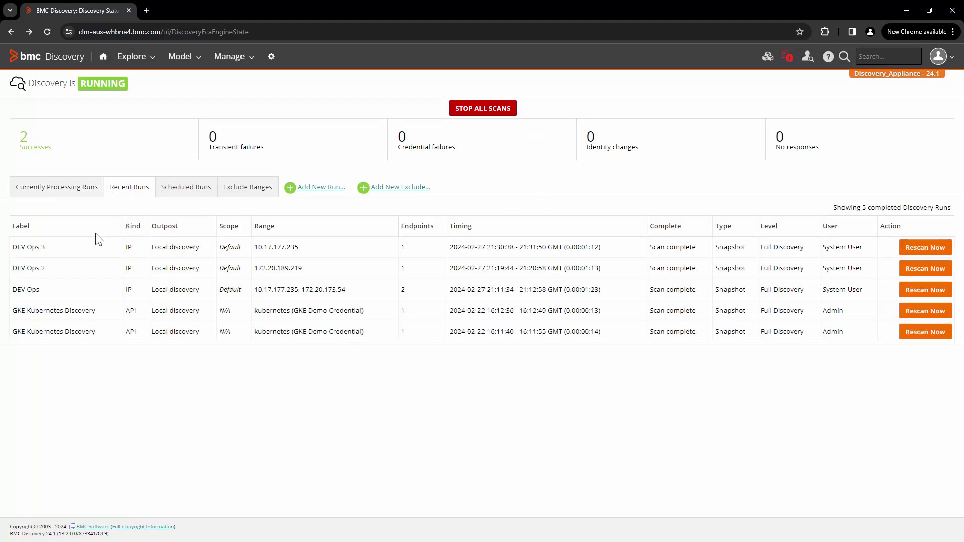
{"action": "left_click", "coordinate": [96, 236]}
{"action": "left_click", "coordinate": [36, 205]}
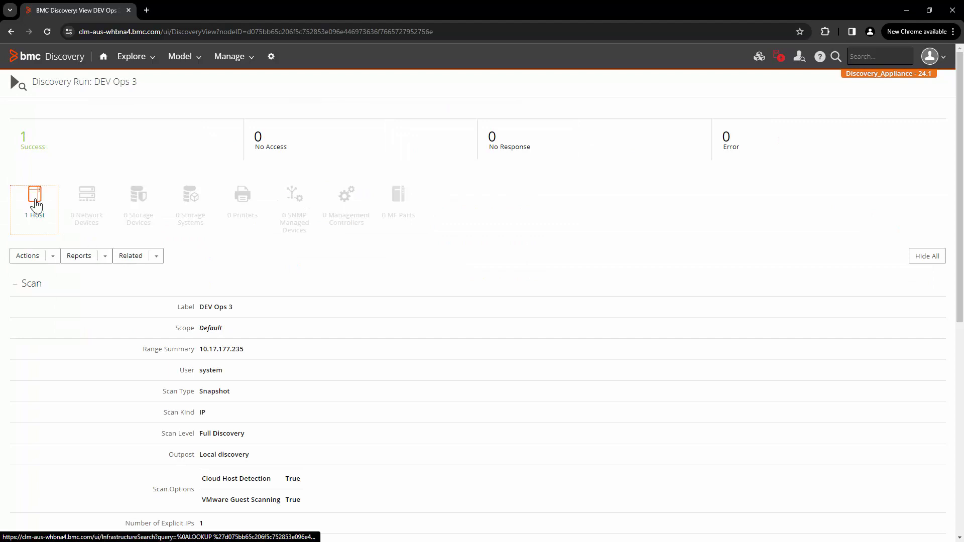
- Confirm the host's location is London and display its visual software model
{"action": "scroll", "coordinate": [450, 291], "scroll_direction": "down", "scroll_amount": 4}
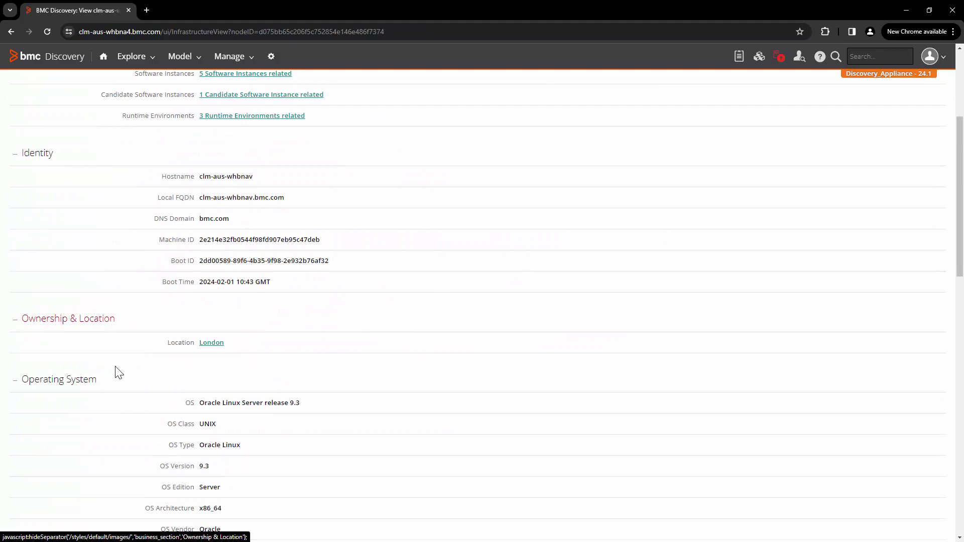
{"action": "left_click_drag", "start_coordinate": [169, 348], "coordinate": [243, 347]}
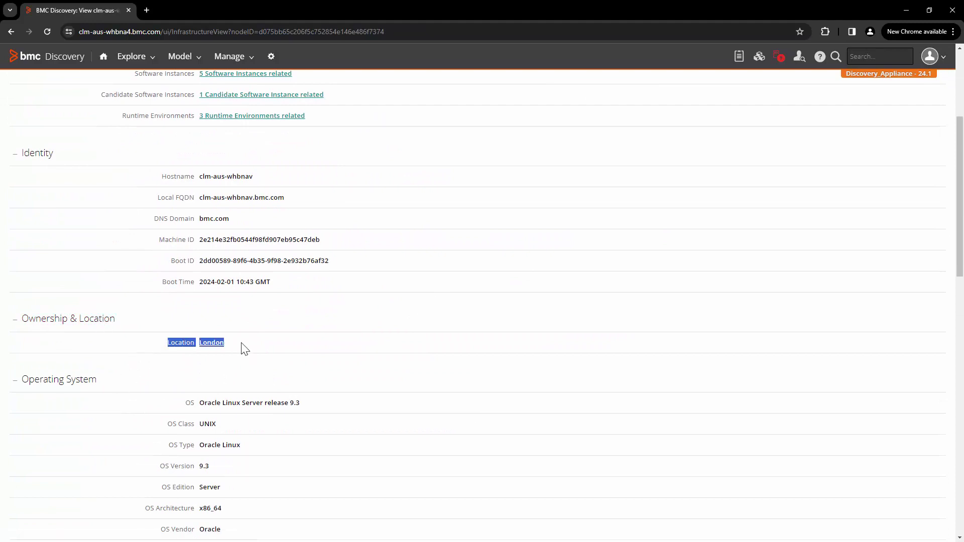
{"action": "left_click", "coordinate": [243, 346]}
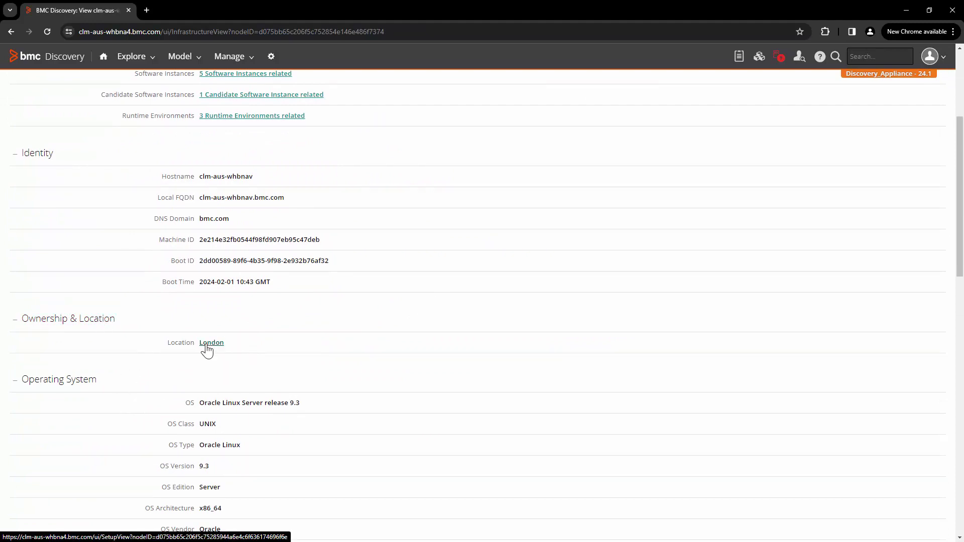
{"action": "scroll", "coordinate": [632, 372], "scroll_direction": "up", "scroll_amount": 4}
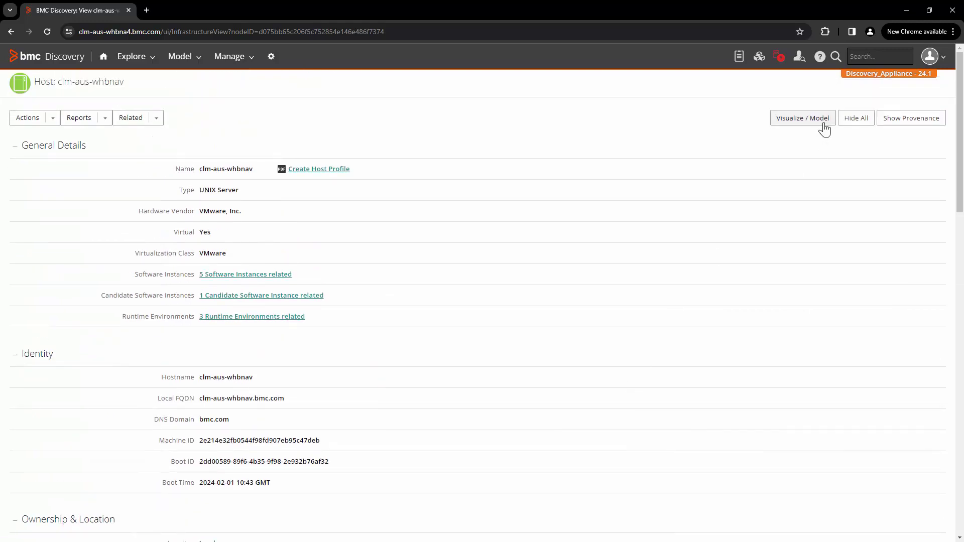
{"action": "left_click", "coordinate": [817, 126]}
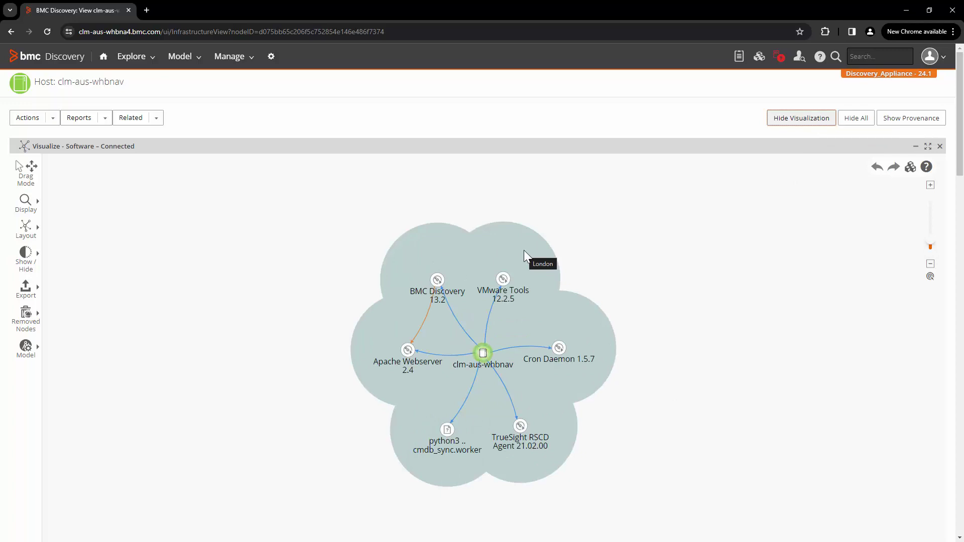
- Follow the host's London link and review subnet 10.17.160.0/19 and its one related host
{"action": "scroll", "coordinate": [213, 439], "scroll_direction": "down", "scroll_amount": 10}
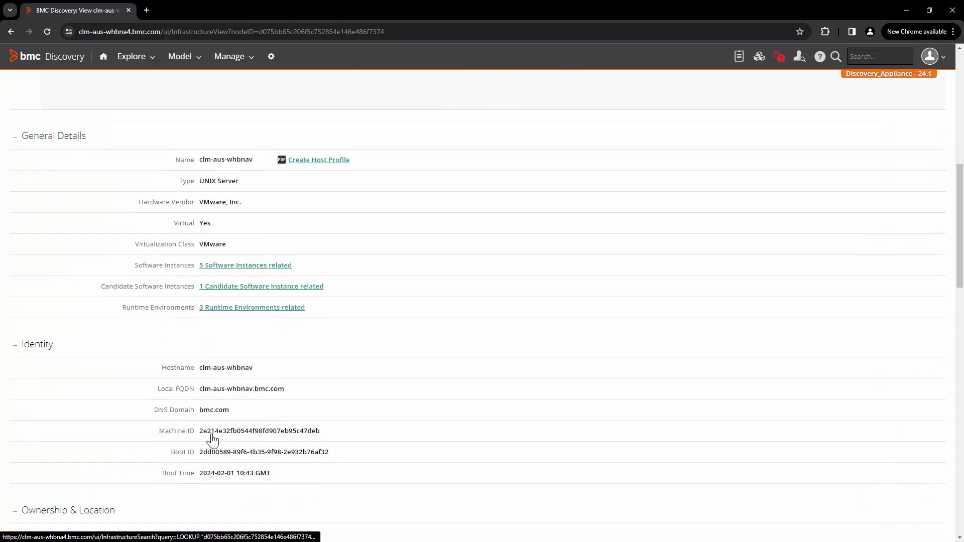
{"action": "scroll", "coordinate": [213, 439], "scroll_direction": "down", "scroll_amount": 3}
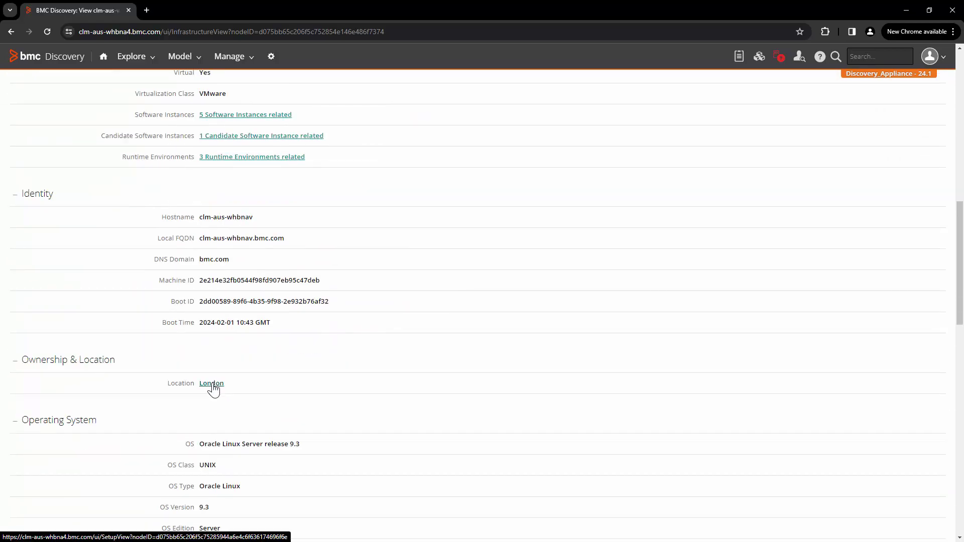
{"action": "left_click", "coordinate": [212, 384]}
{"action": "left_click_drag", "start_coordinate": [123, 266], "coordinate": [198, 261]}
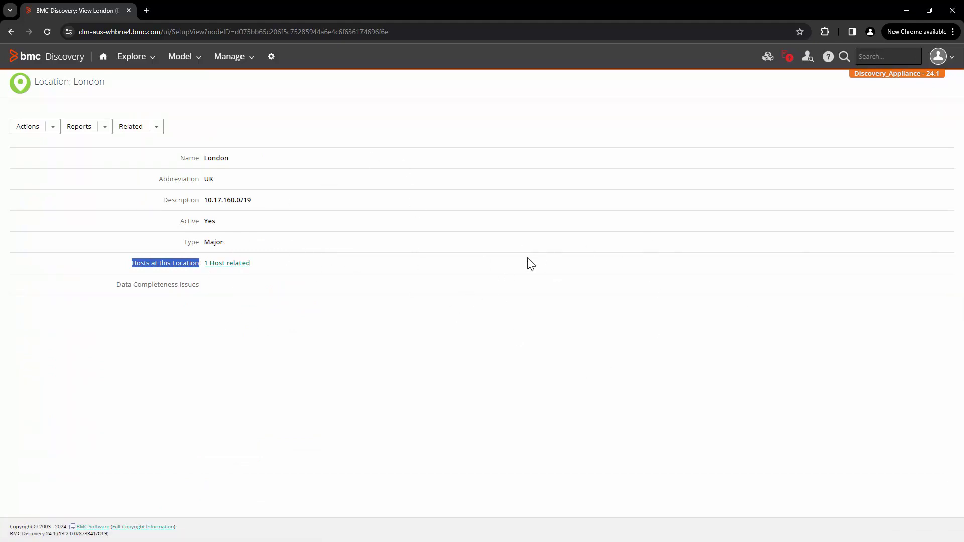
{"action": "left_click_drag", "start_coordinate": [203, 207], "coordinate": [282, 206]}
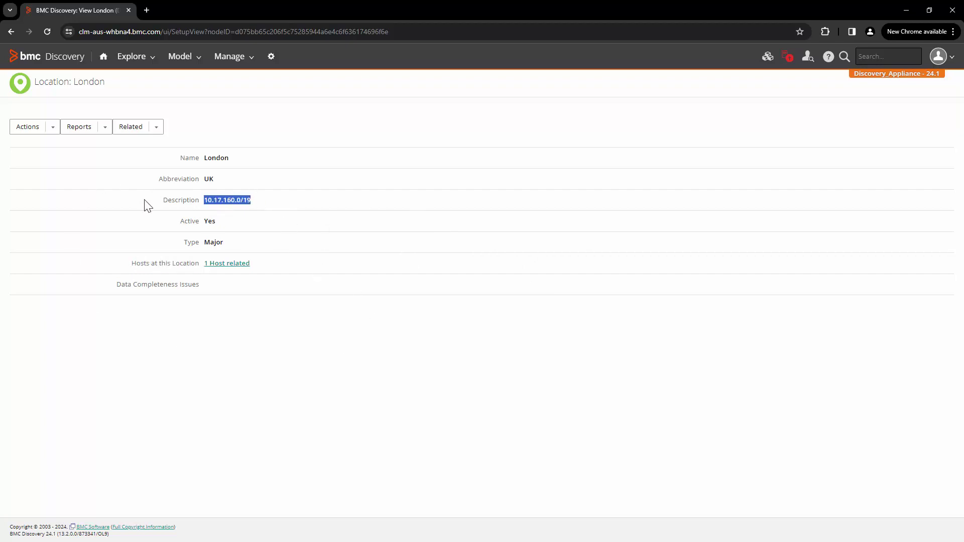
{"action": "left_click_drag", "start_coordinate": [133, 265], "coordinate": [267, 271]}
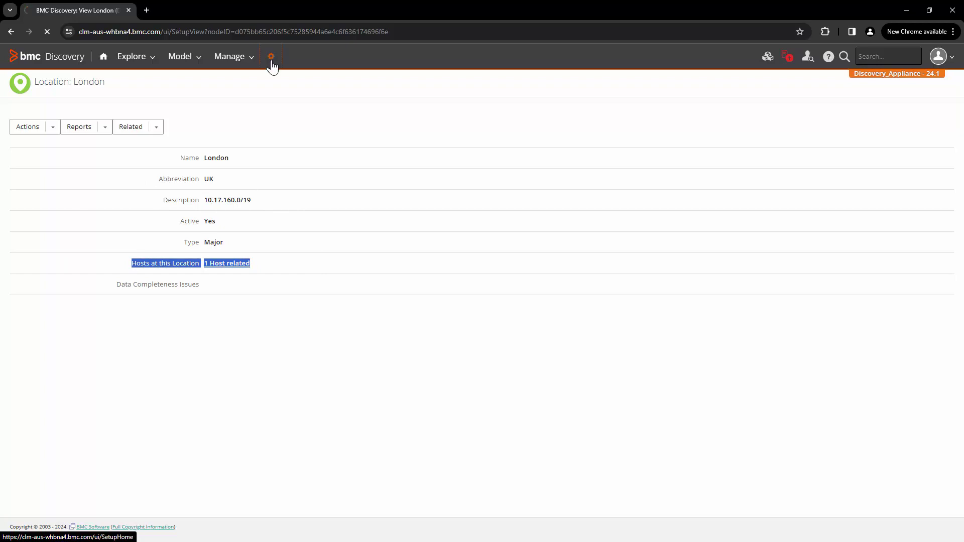
- Review the Paris location's subnet 10.134.0.0/24 in Custom Categories and apply it
{"action": "left_click", "coordinate": [675, 296]}
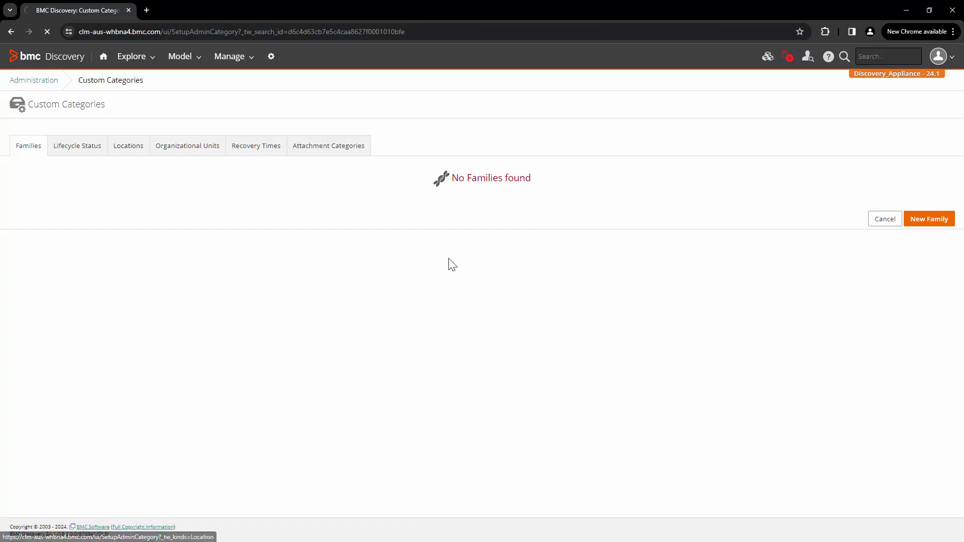
{"action": "left_click", "coordinate": [340, 251]}
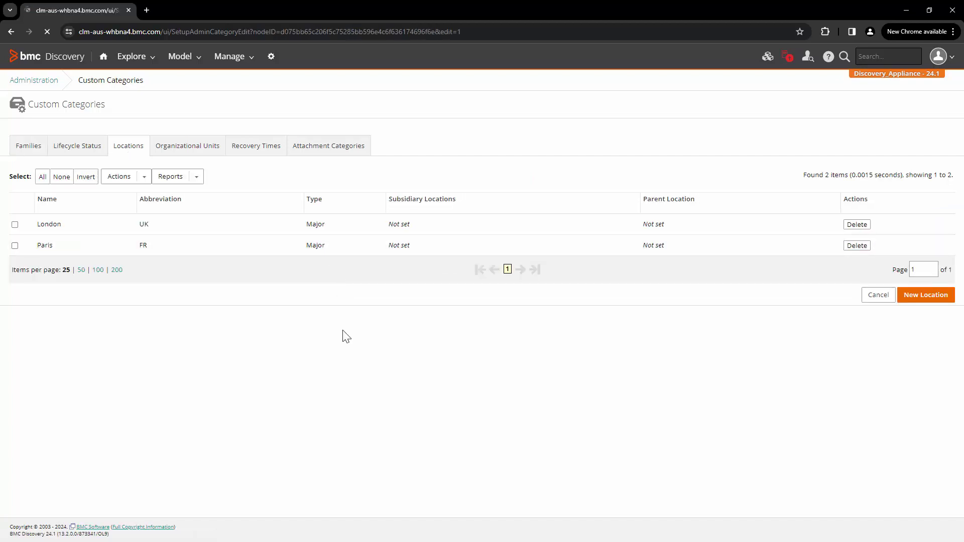
{"action": "left_click_drag", "start_coordinate": [265, 222], "coordinate": [190, 228]}
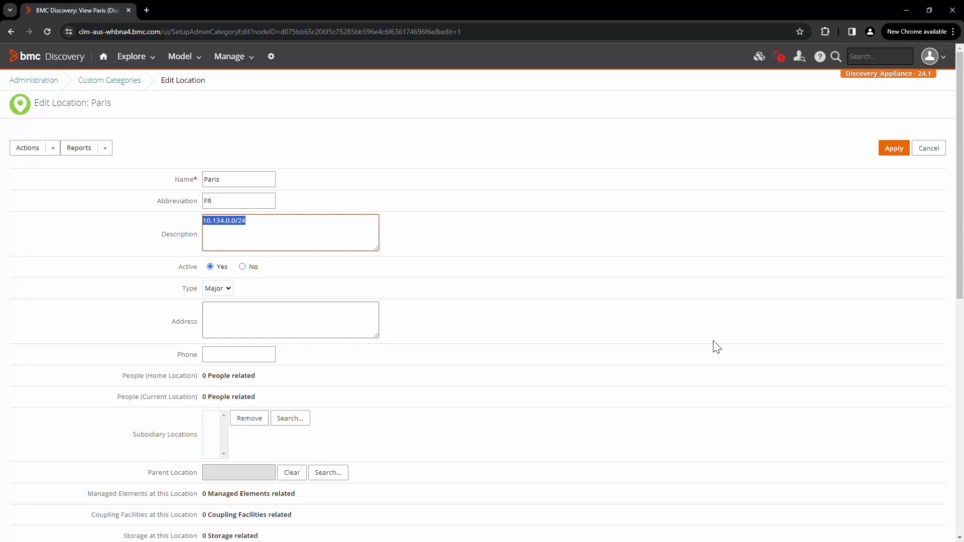
{"action": "left_click", "coordinate": [884, 152]}
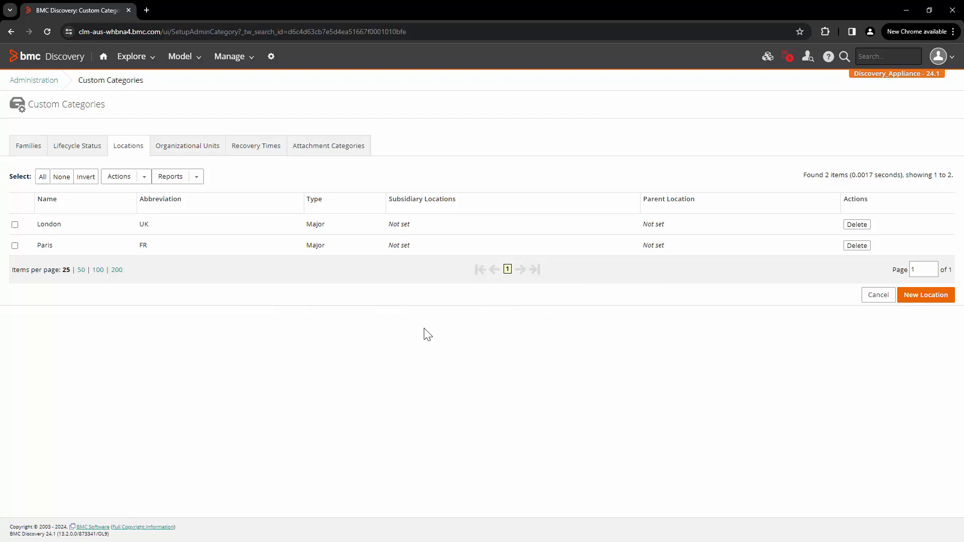
- Open London's Edit Location page and check it shows one host at this location
{"action": "left_click", "coordinate": [225, 229]}
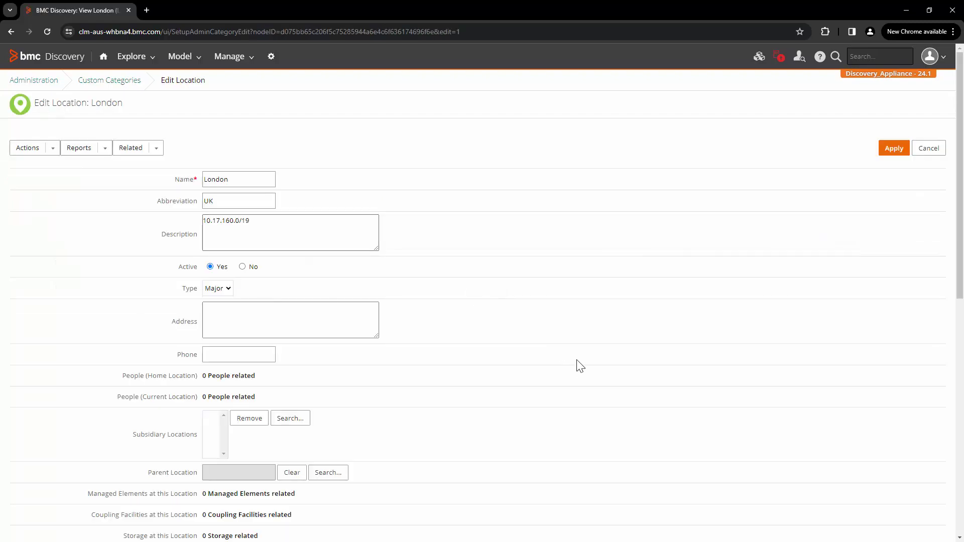
{"action": "scroll", "coordinate": [579, 375], "scroll_direction": "down", "scroll_amount": 1}
{"action": "scroll", "coordinate": [579, 376], "scroll_direction": "down", "scroll_amount": 5}
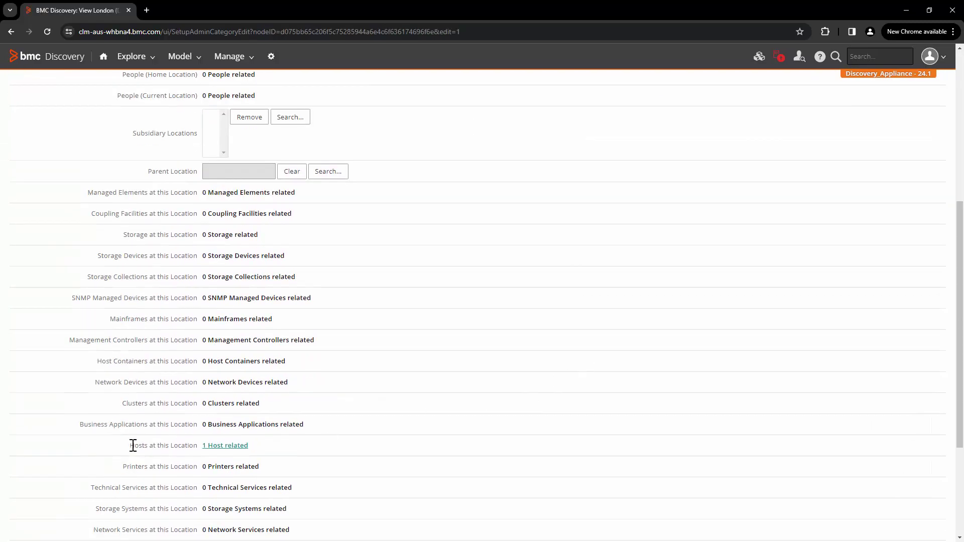
{"action": "left_click_drag", "start_coordinate": [130, 446], "coordinate": [260, 446]}
{"action": "left_click", "coordinate": [275, 451]}
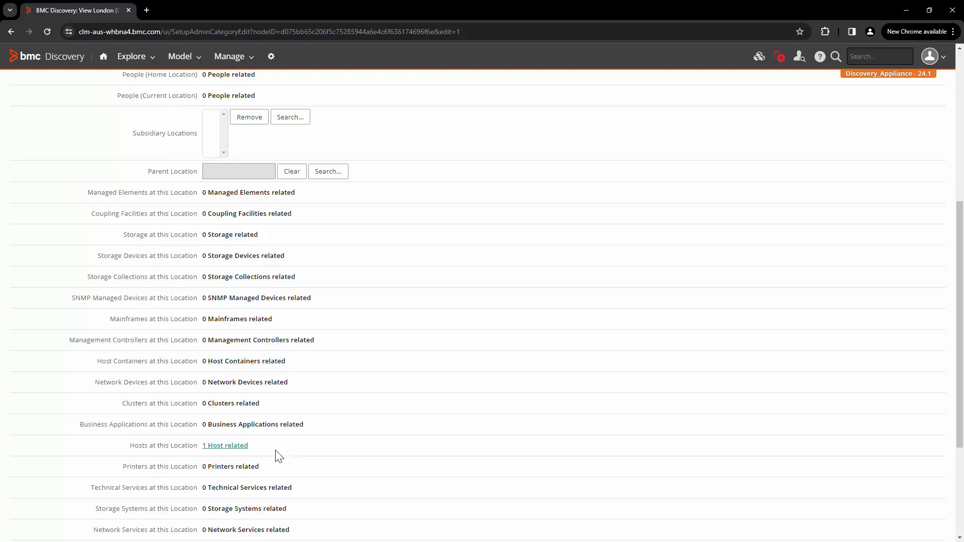